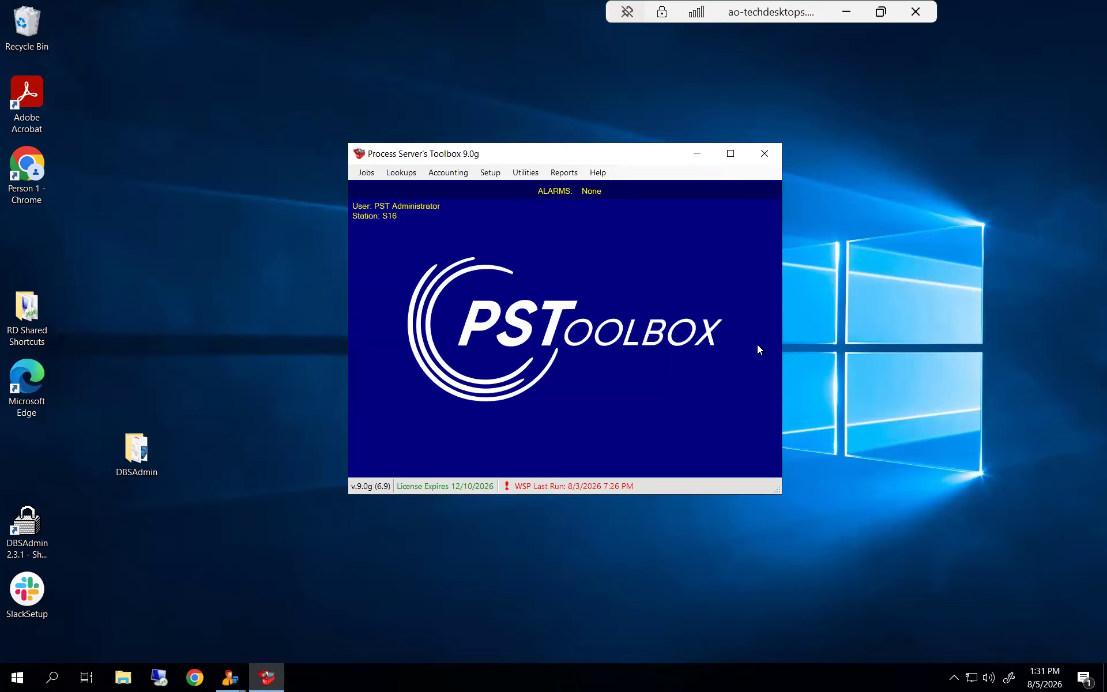
Step: Open the flex field definitions for jobs
left_click(489, 170)
mouse_move(576, 451)
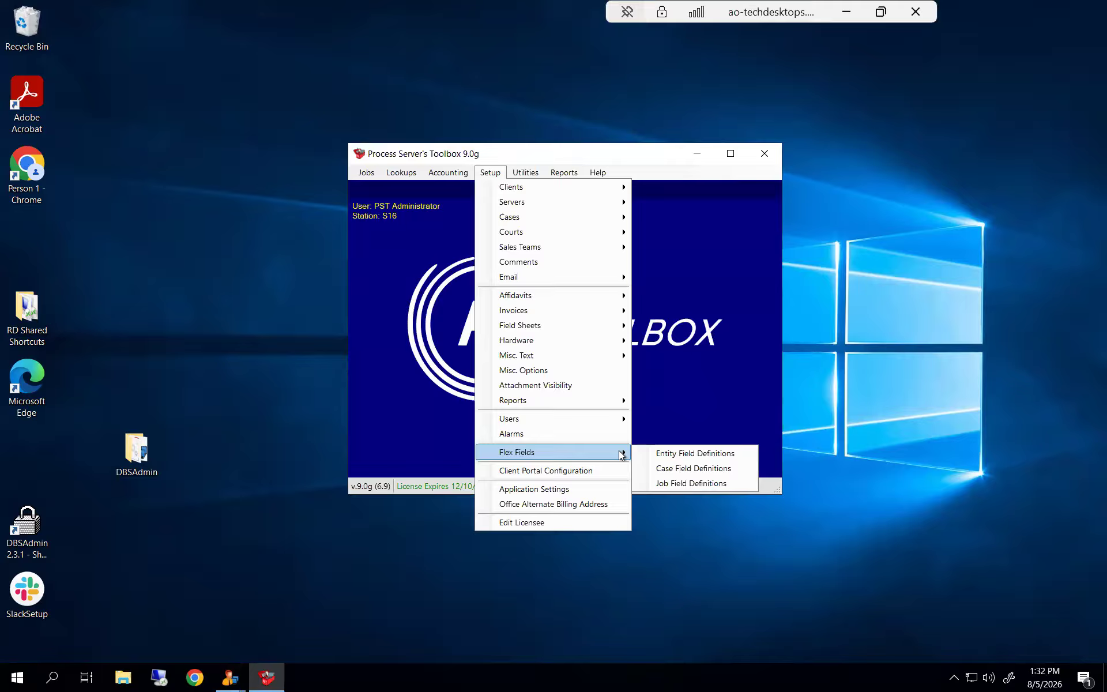
left_click(696, 487)
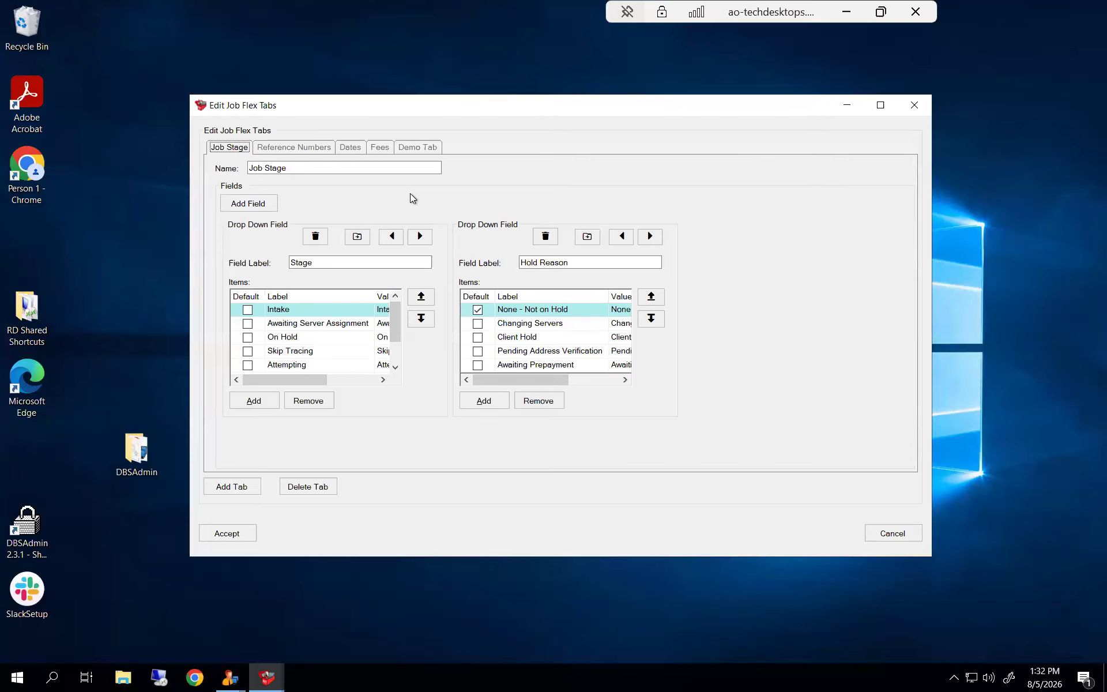
Step: Review the fields in the Reference Numbers, Dates, Fees and Demo Tab flex tabs and return to Job Stage
left_click(322, 149)
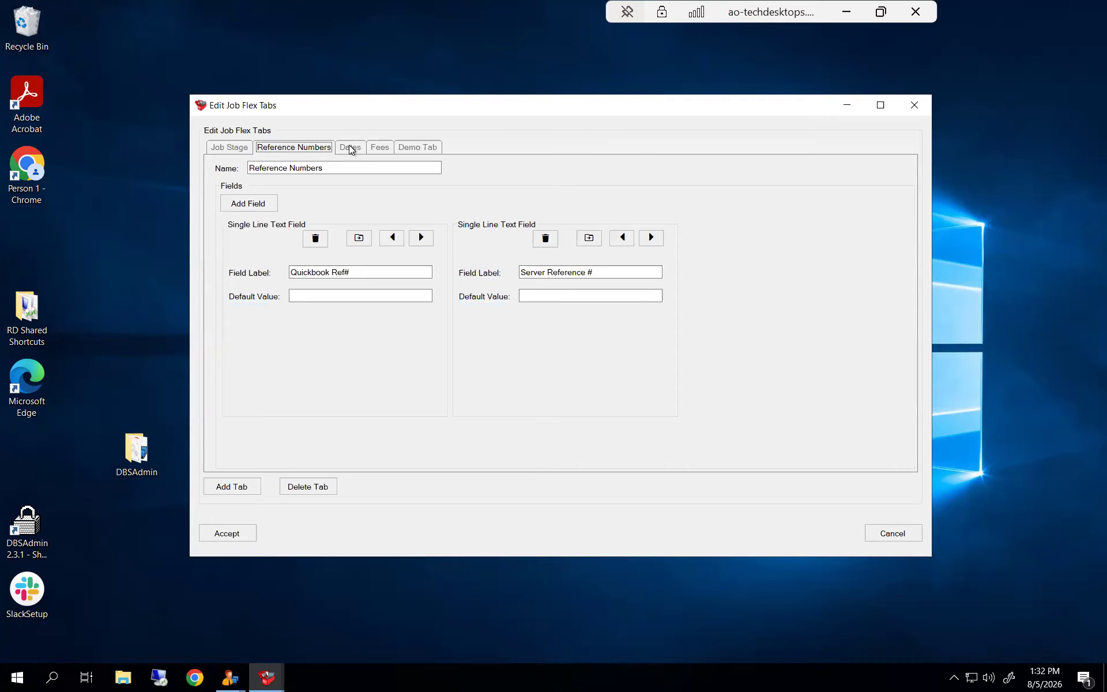
left_click(351, 150)
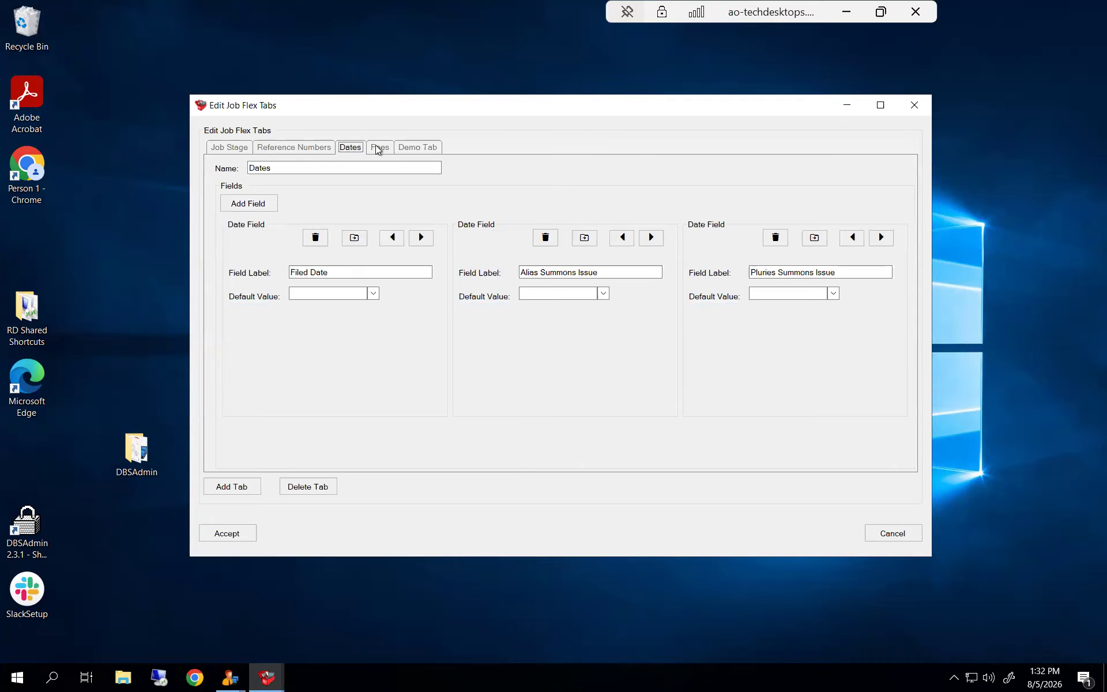
left_click(377, 149)
left_click(418, 147)
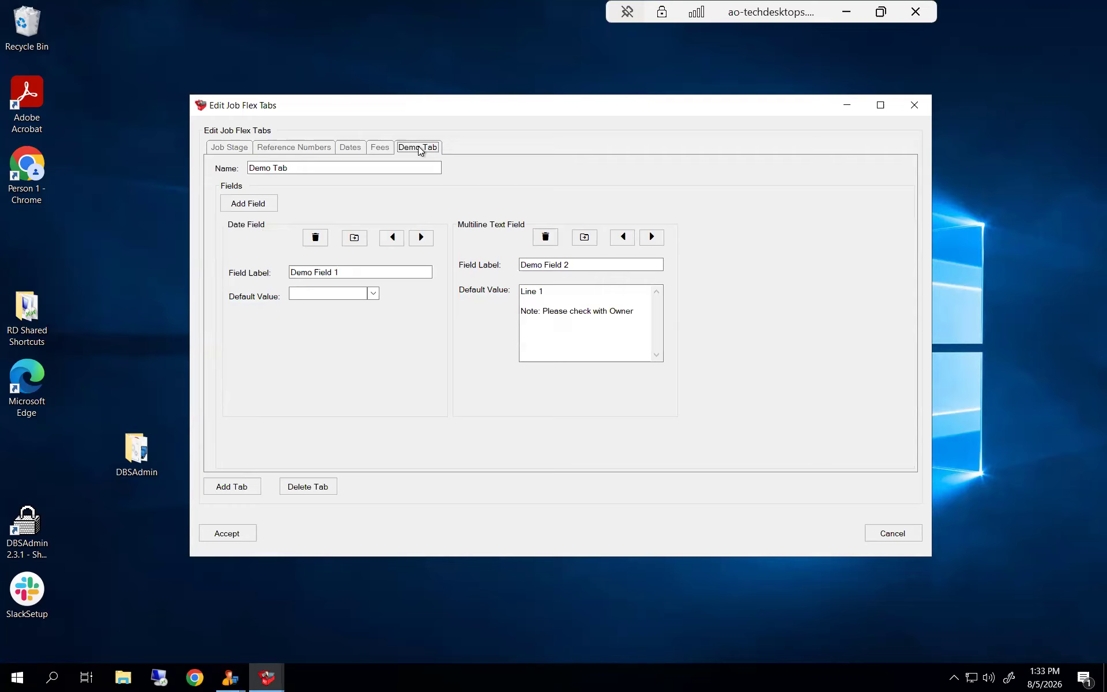
left_click(230, 148)
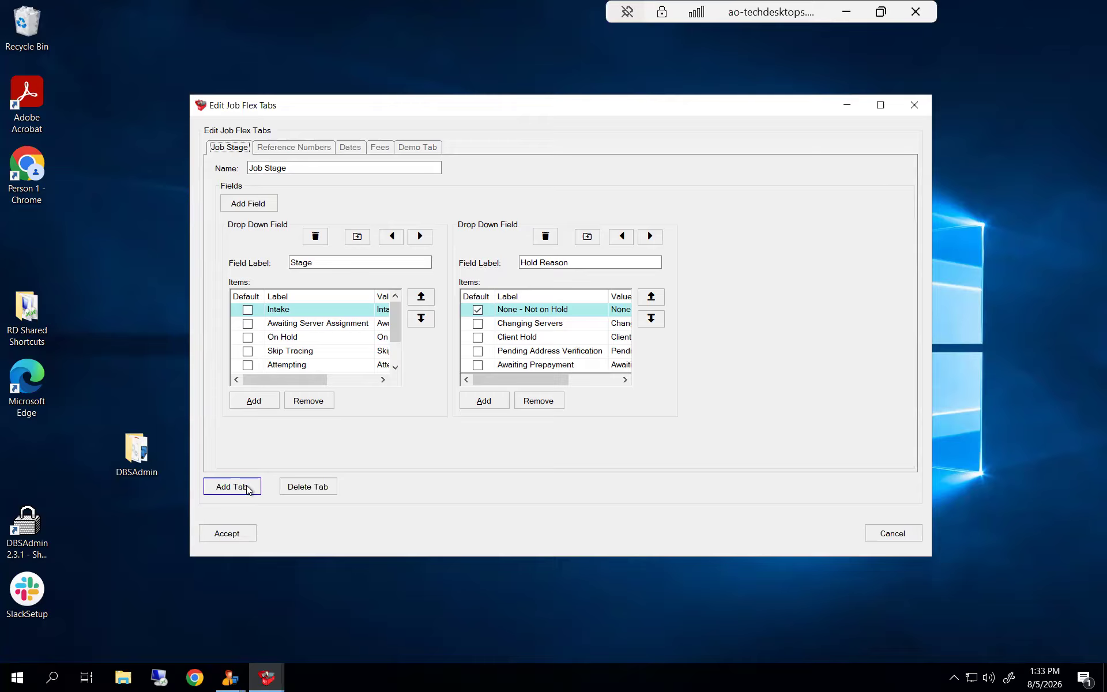
left_click(255, 205)
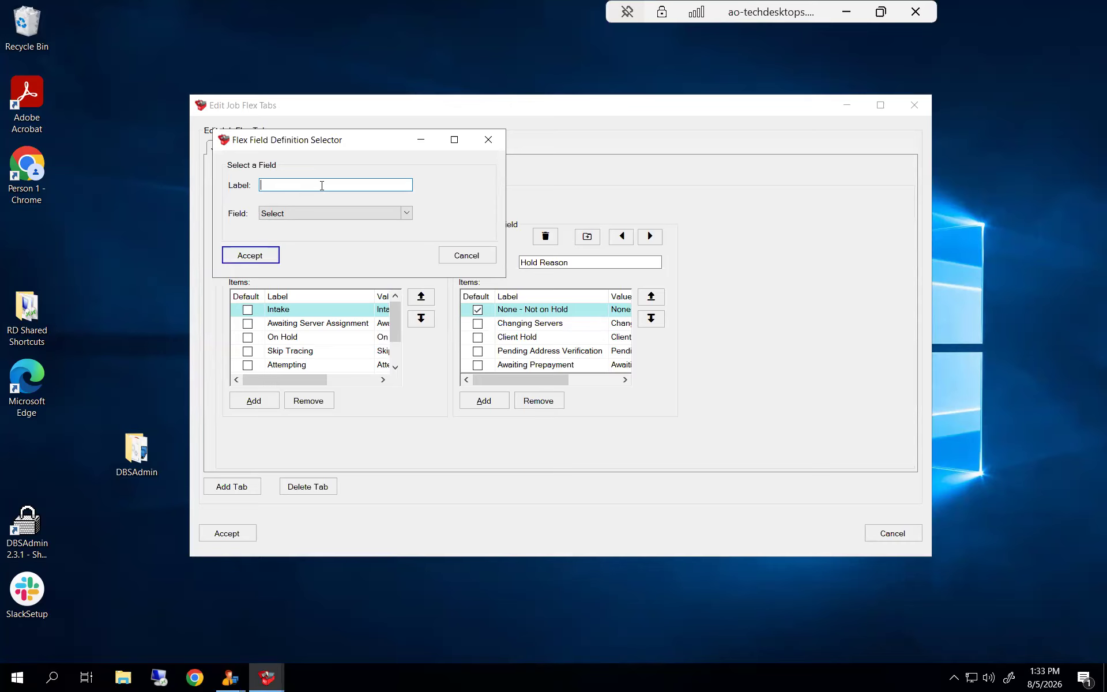
type("Job Phase")
left_click(406, 214)
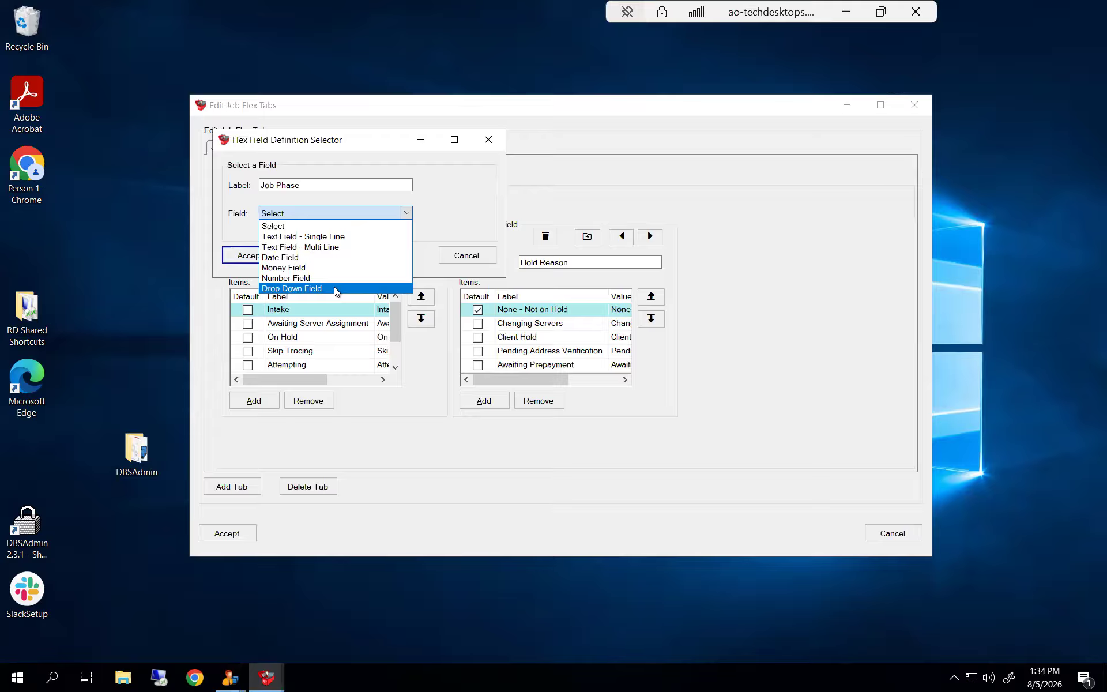
left_click(468, 257)
left_click(469, 257)
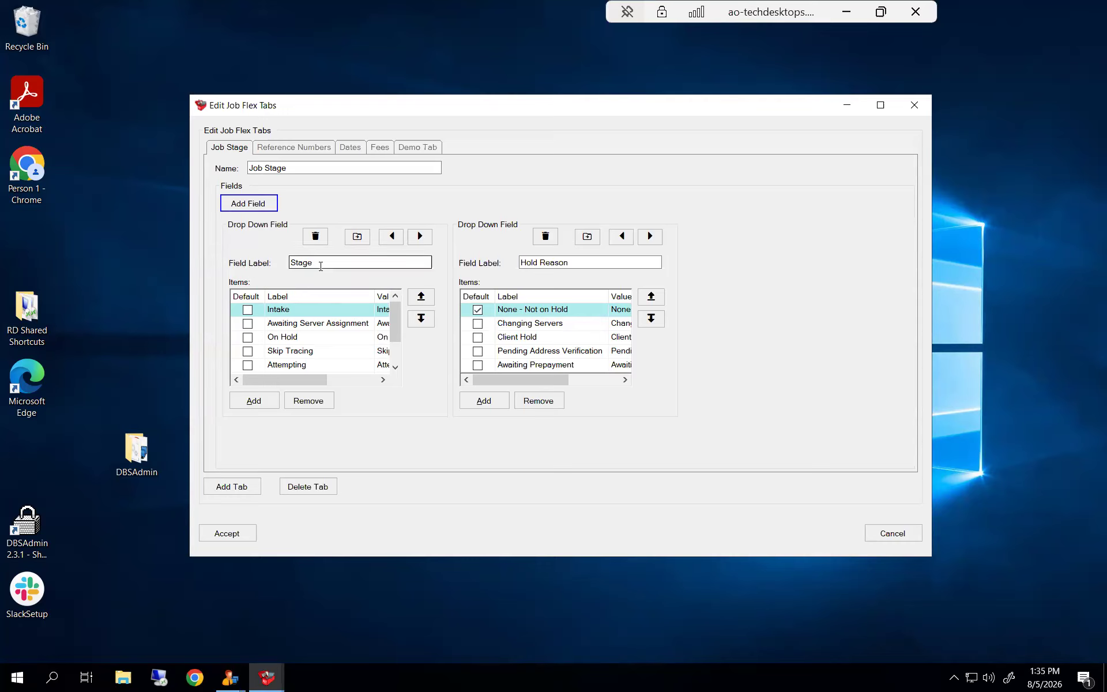
Step: Rename the Stage drop-down field to "Phase" and its flex tab to "Job Phase"
left_click_drag(321, 258, 267, 279)
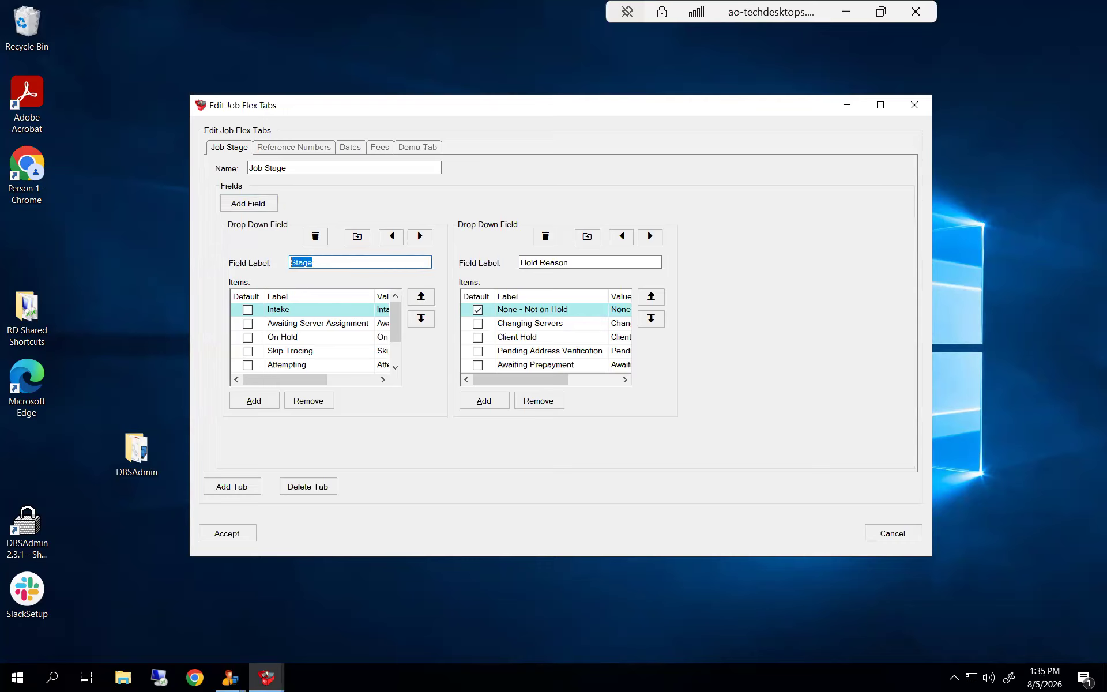
type("Phase")
left_click_drag(293, 167, 239, 179)
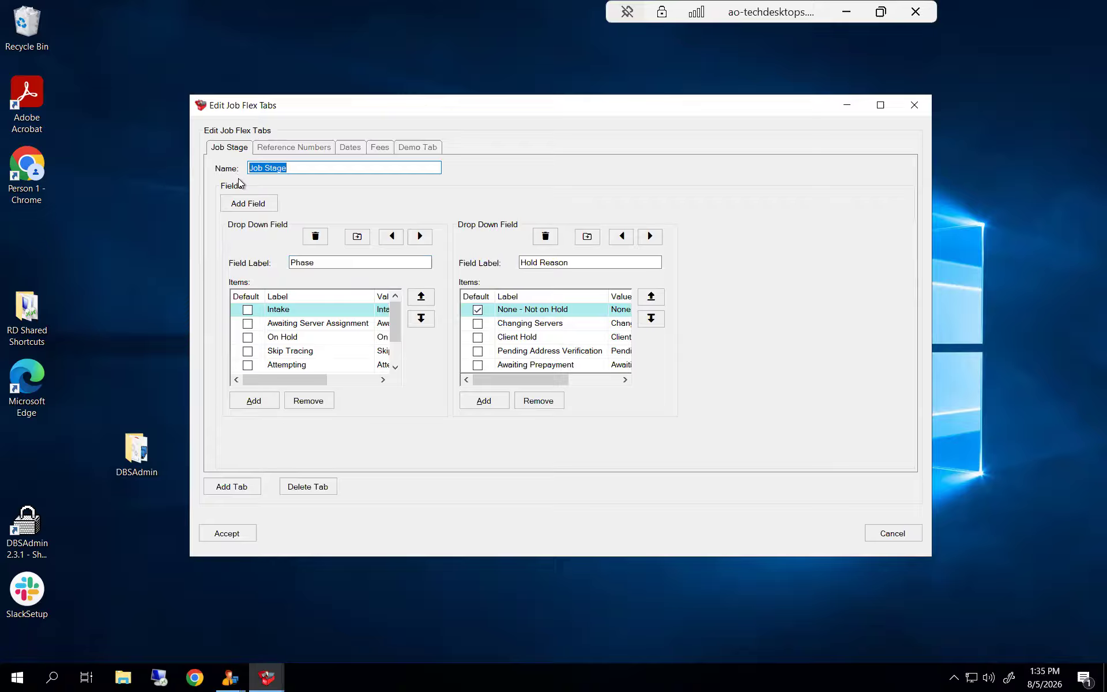
type("Job")
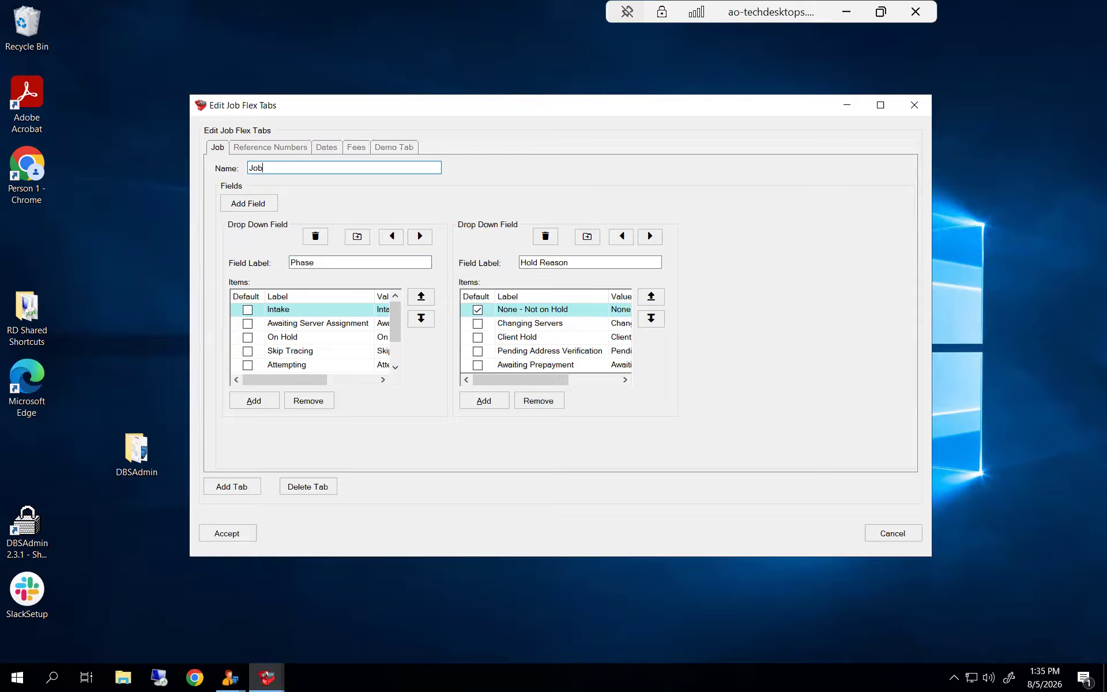
type(" Phase")
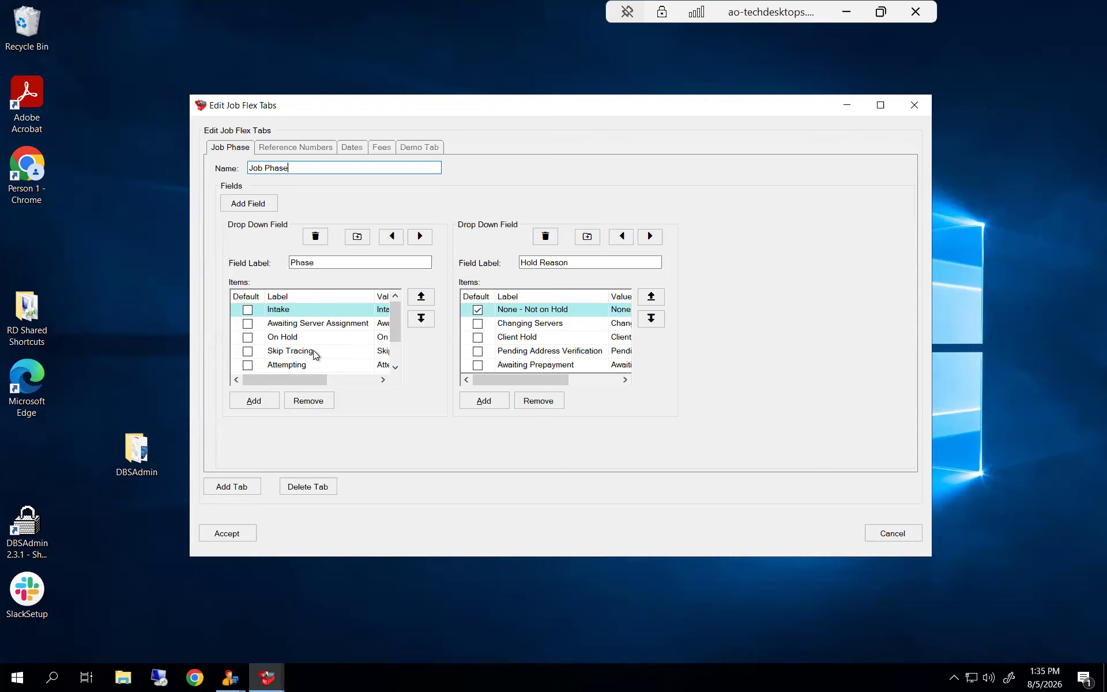
Step: Examine the labels and values of the items in the Phase drop-down field
left_click(395, 367)
left_click(394, 367)
left_click(395, 367)
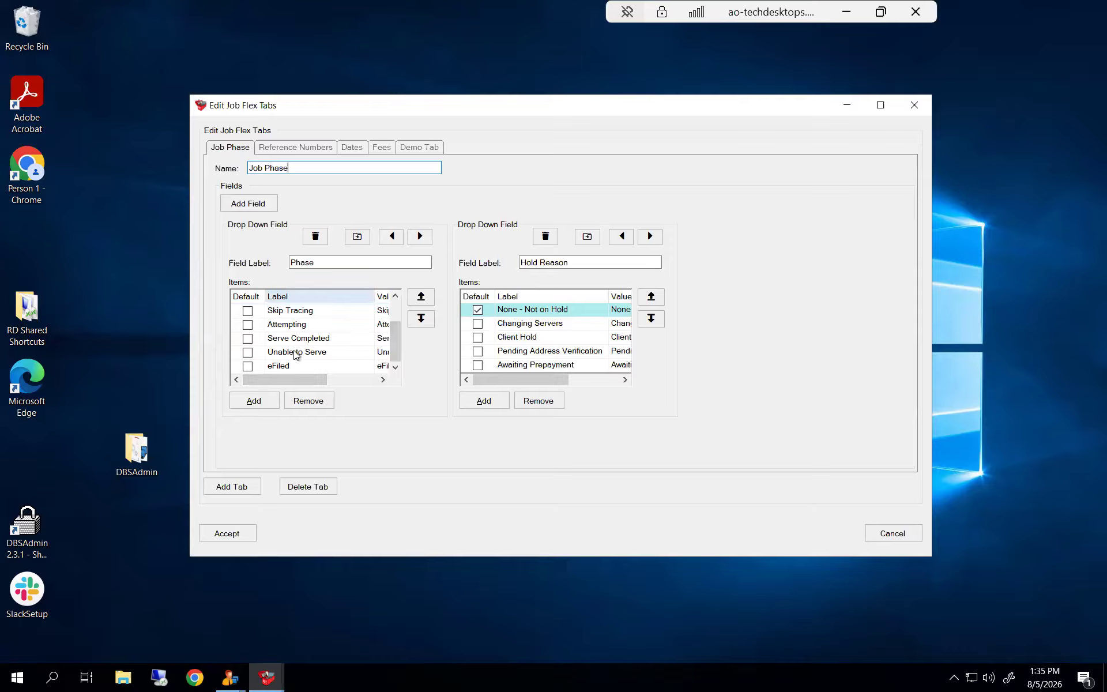
left_click_drag(305, 379, 358, 378)
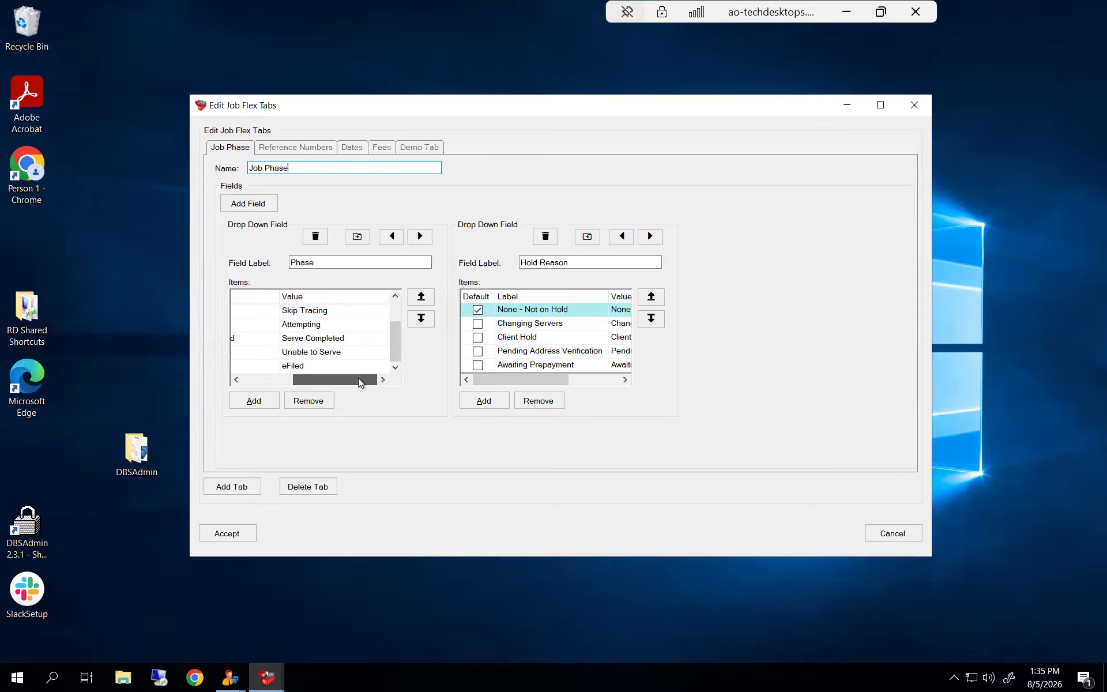
left_click_drag(358, 379, 264, 371)
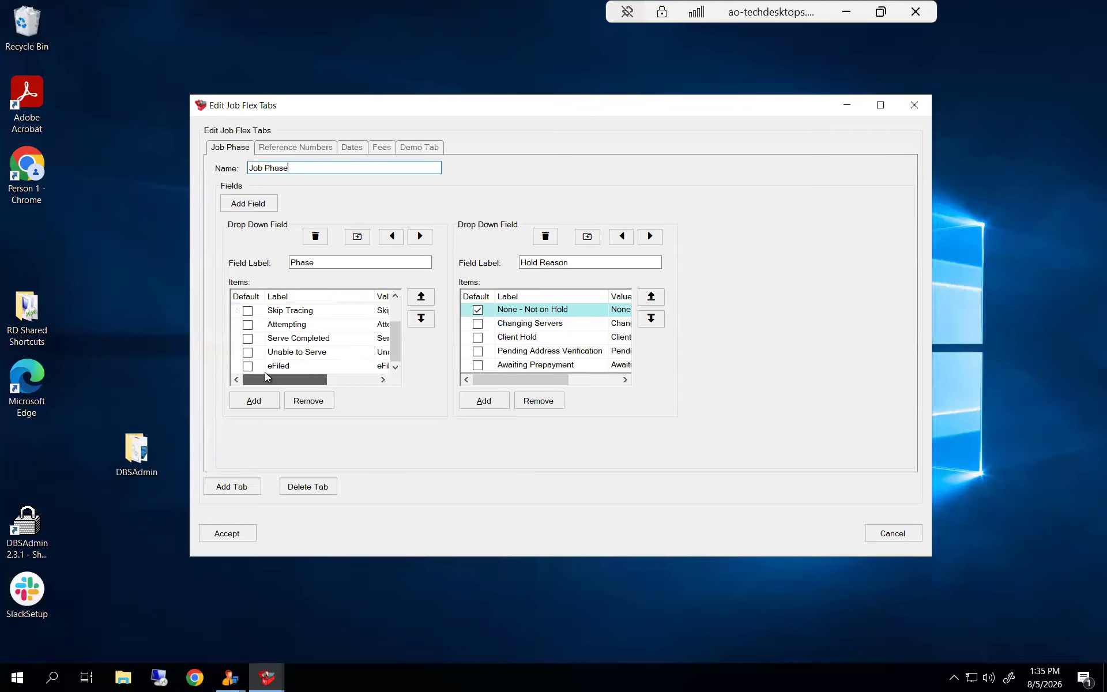
left_click(254, 401)
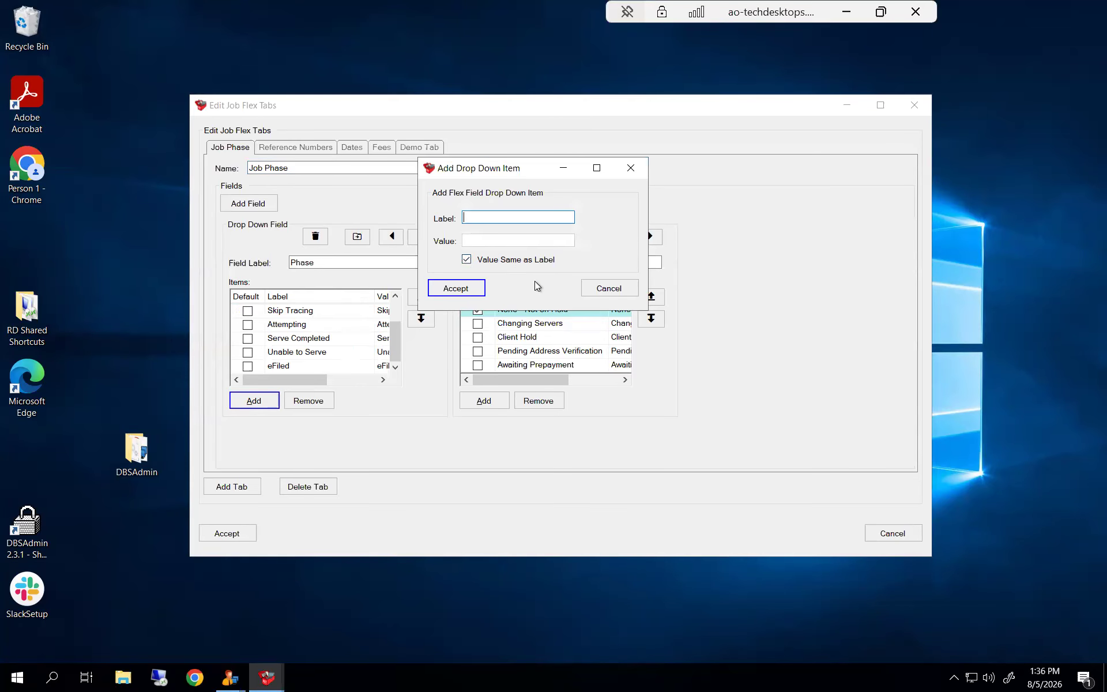
type("abcdefghi")
left_click(500, 260)
left_click(513, 243)
type("jklmn")
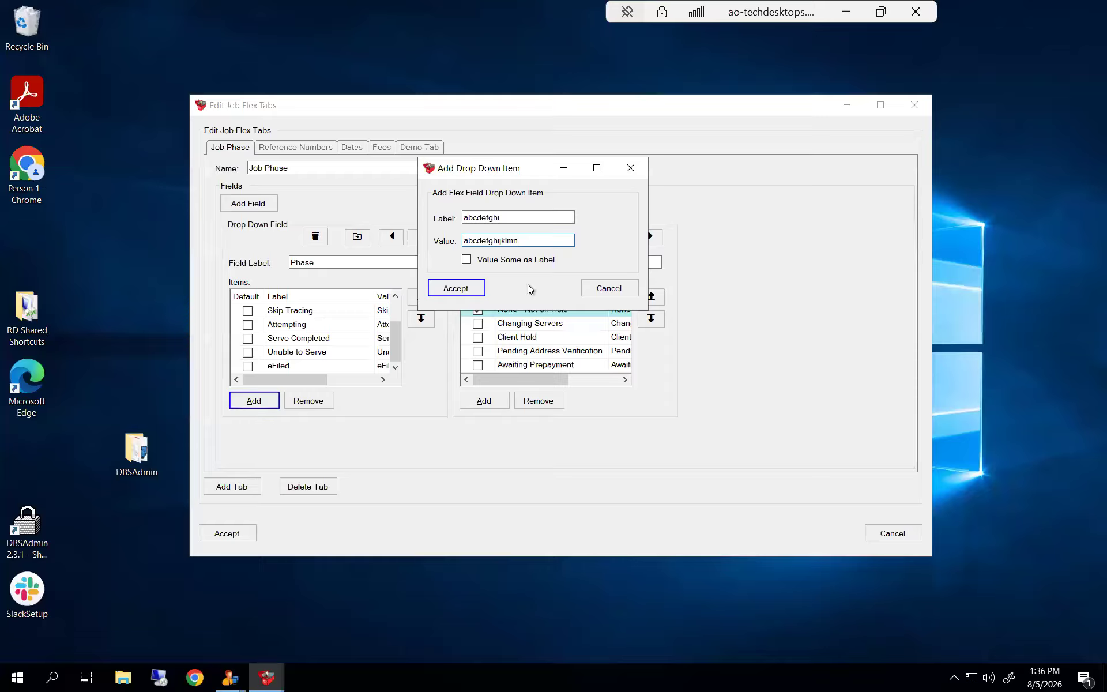
left_click(466, 258)
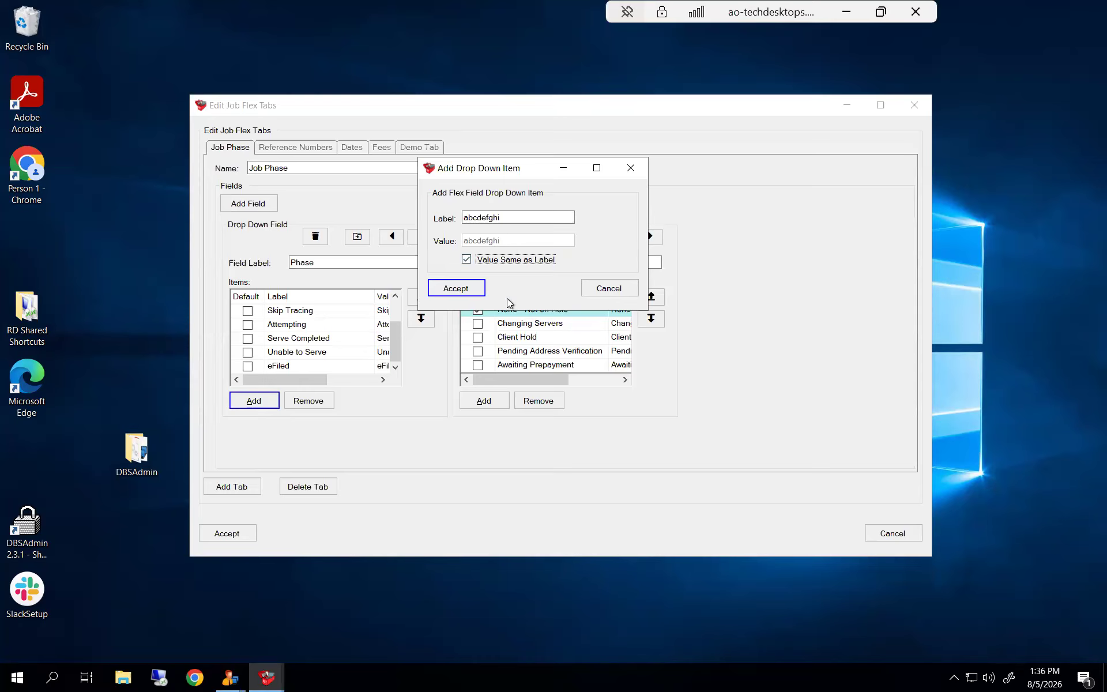
left_click(600, 290)
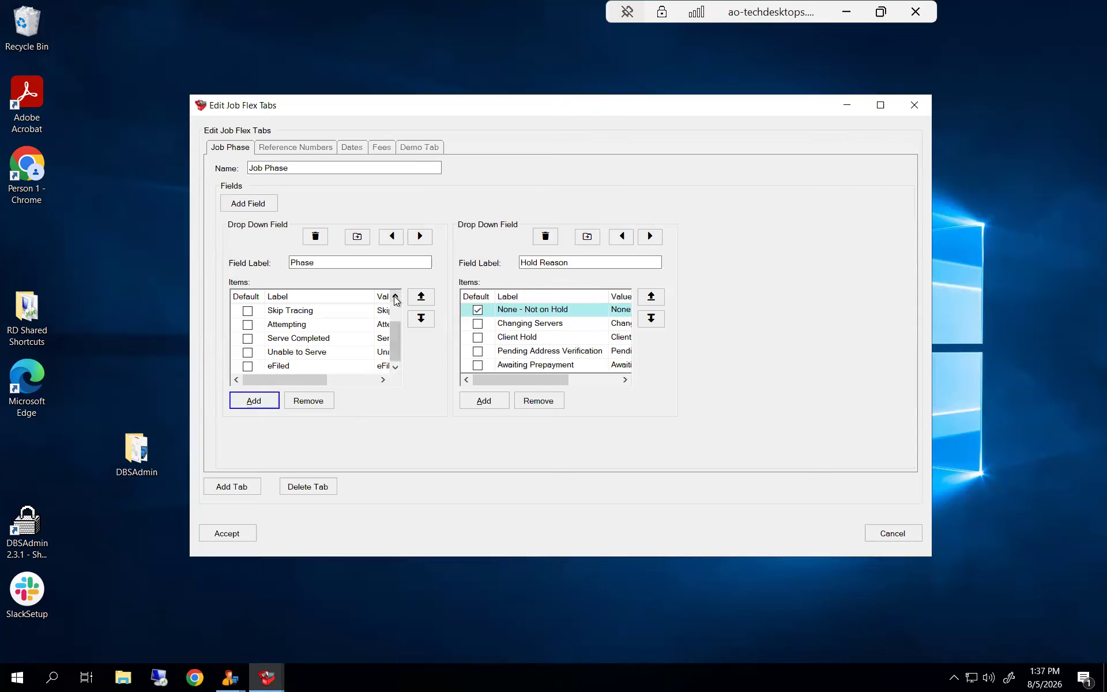
Step: Move the Attempting item to the first place in the Phase drop-down list
scroll(396, 299, "up", 1)
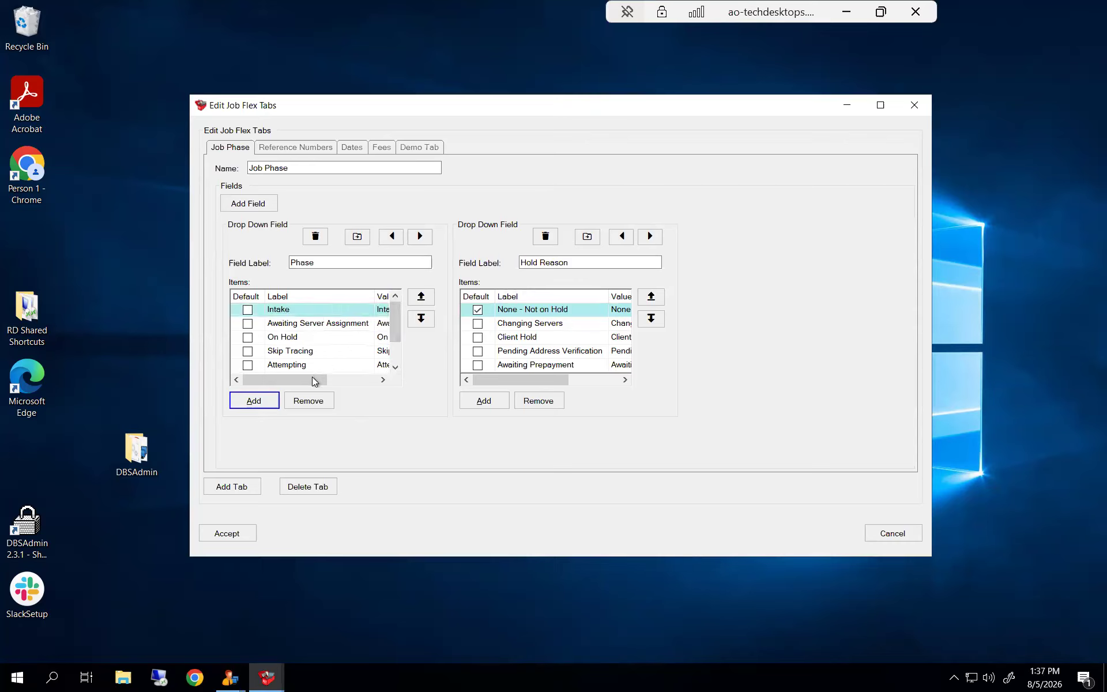
mouse_move(321, 379)
left_mouse_down()
mouse_move(378, 370)
mouse_move(302, 372)
left_mouse_up()
left_click(298, 367)
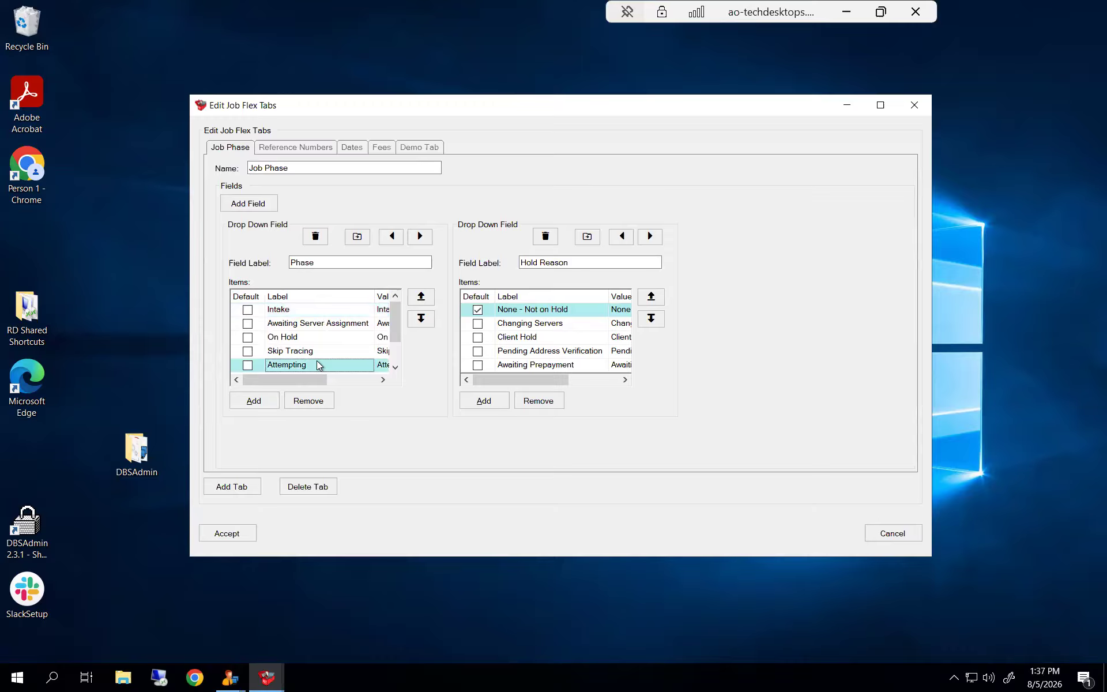
left_click(421, 297)
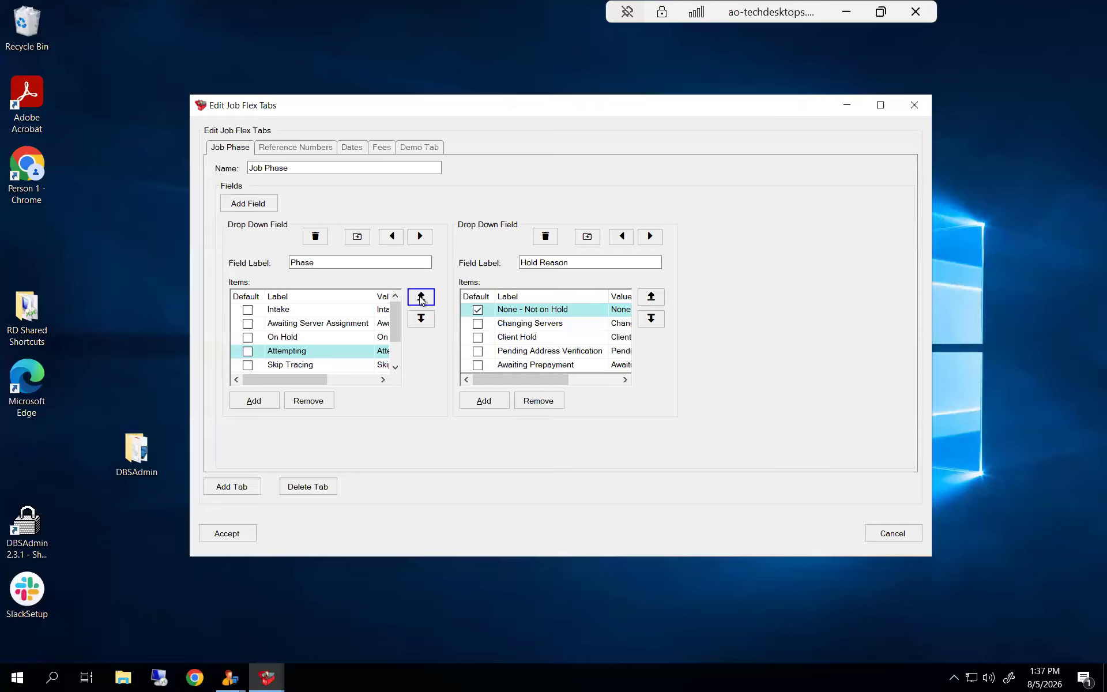
left_click(420, 297)
left_click(421, 297)
left_click(421, 297)
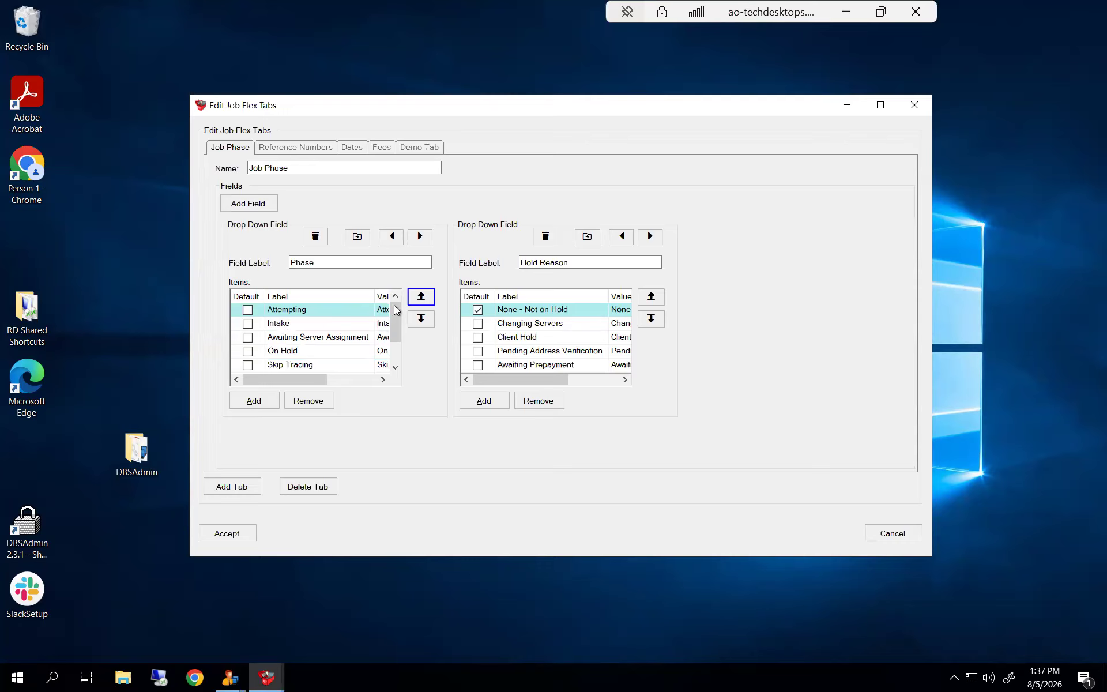
Step: Remove the Attempting item from the Phase drop-down field
scroll(395, 337, "down", 1)
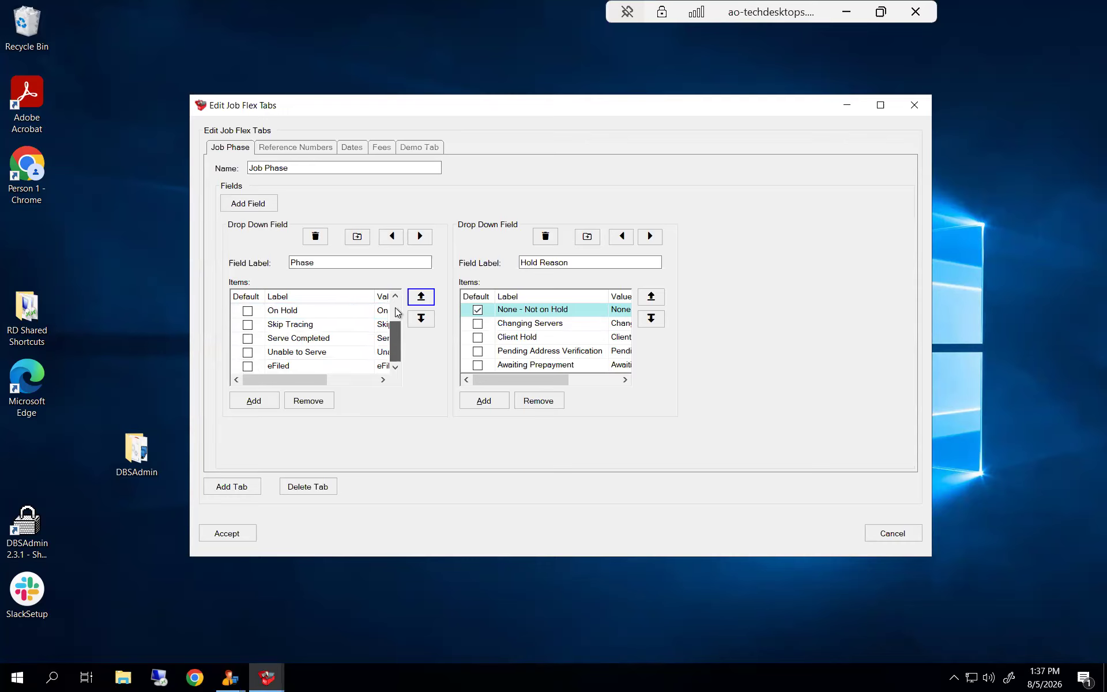
scroll(395, 308, "up", 1)
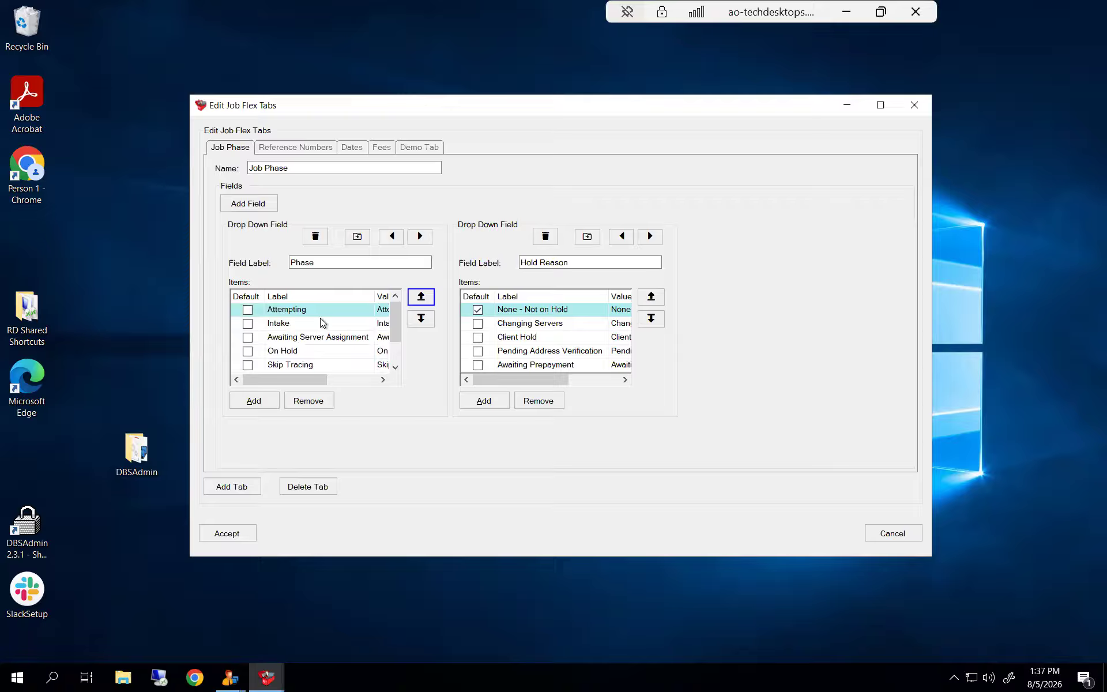
left_click(305, 402)
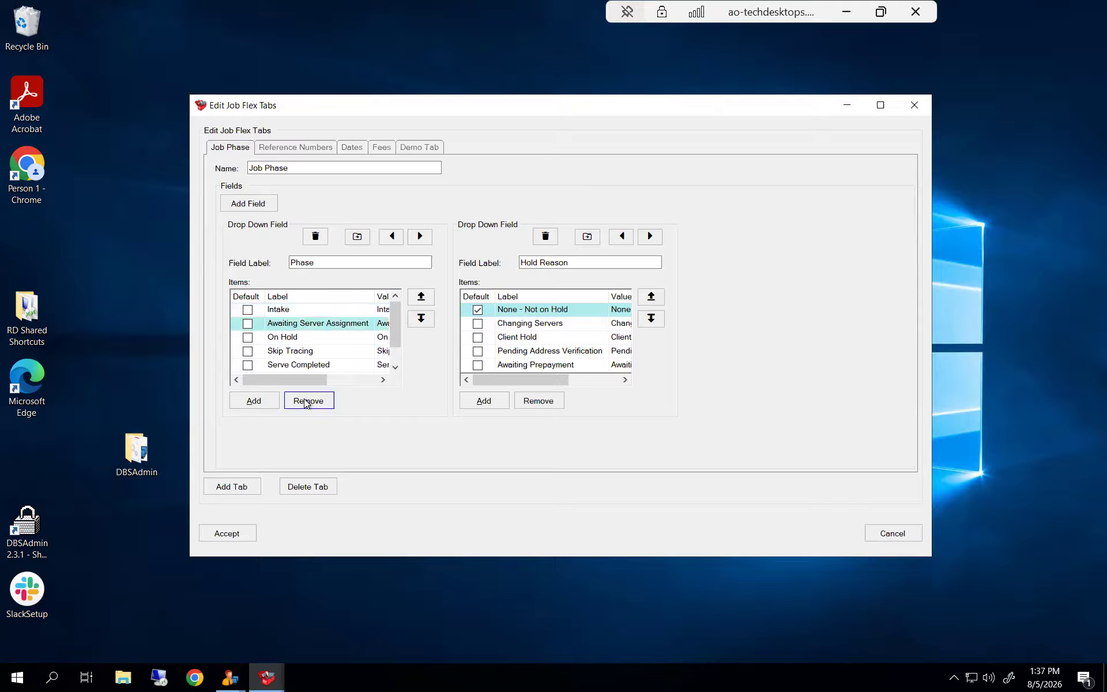
mouse_move(393, 331)
left_mouse_down()
mouse_move(393, 347)
mouse_move(392, 309)
left_mouse_up()
Step: Add an "Attempting" item with the value same as the label to the Phase field, reactivating the previously deleted item
left_click(258, 400)
type("A")
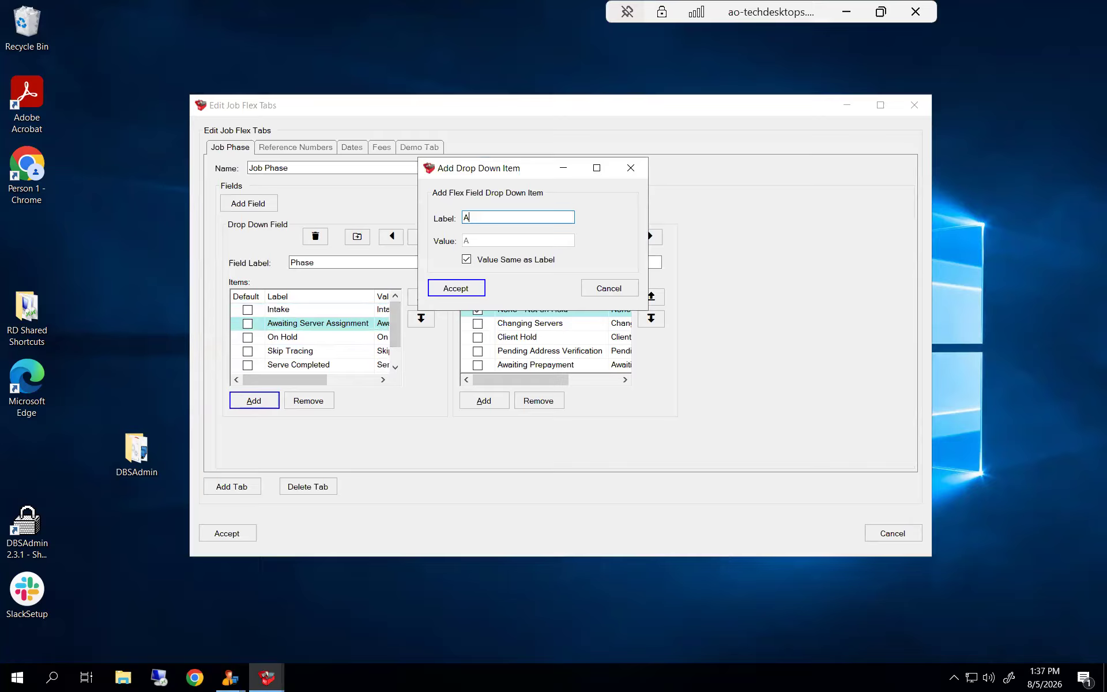
type("ttempting")
left_click(462, 289)
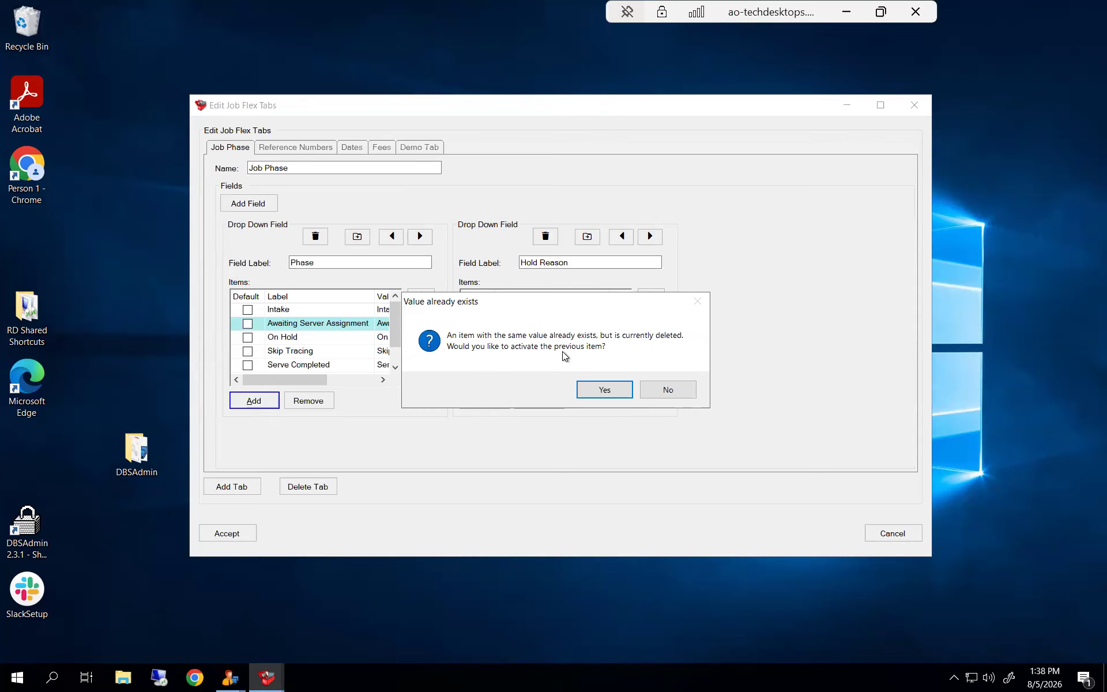
left_click(604, 390)
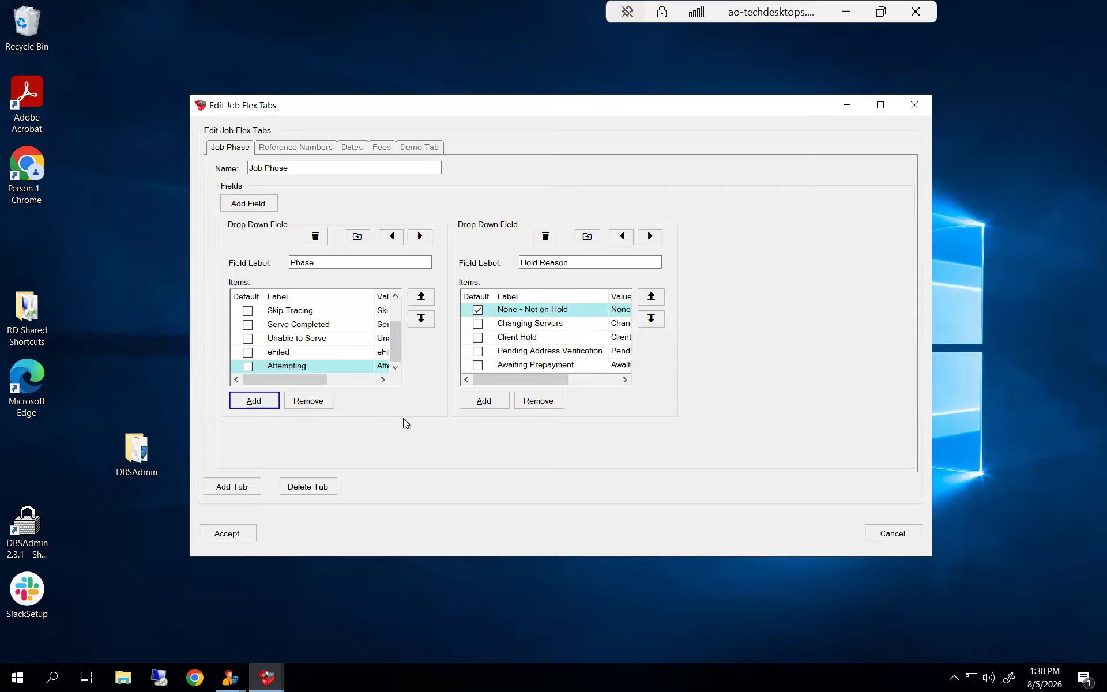
left_click(394, 307)
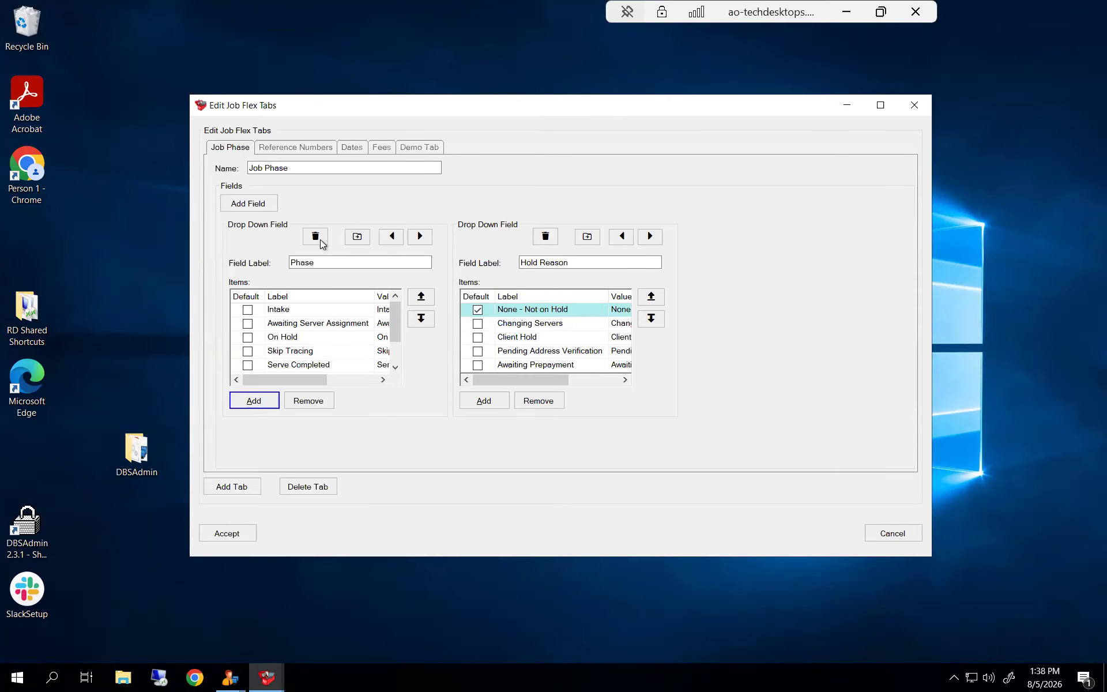
Step: Try to delete the Hold Reason drop-down field, declining the deletion
left_click(545, 236)
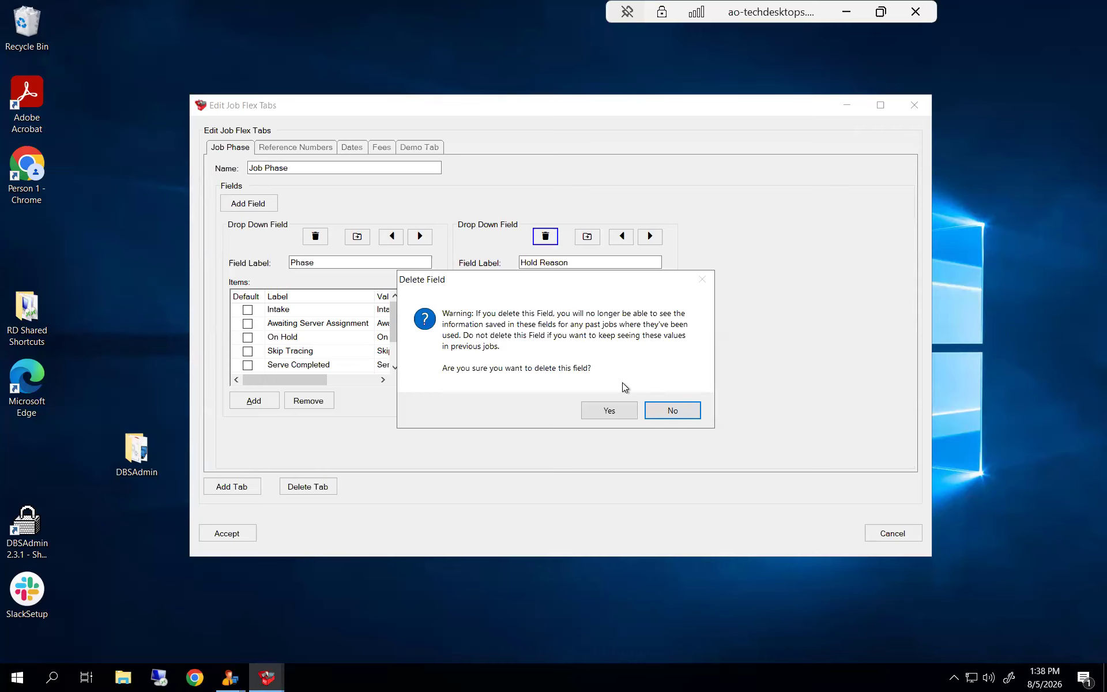
left_click(672, 410)
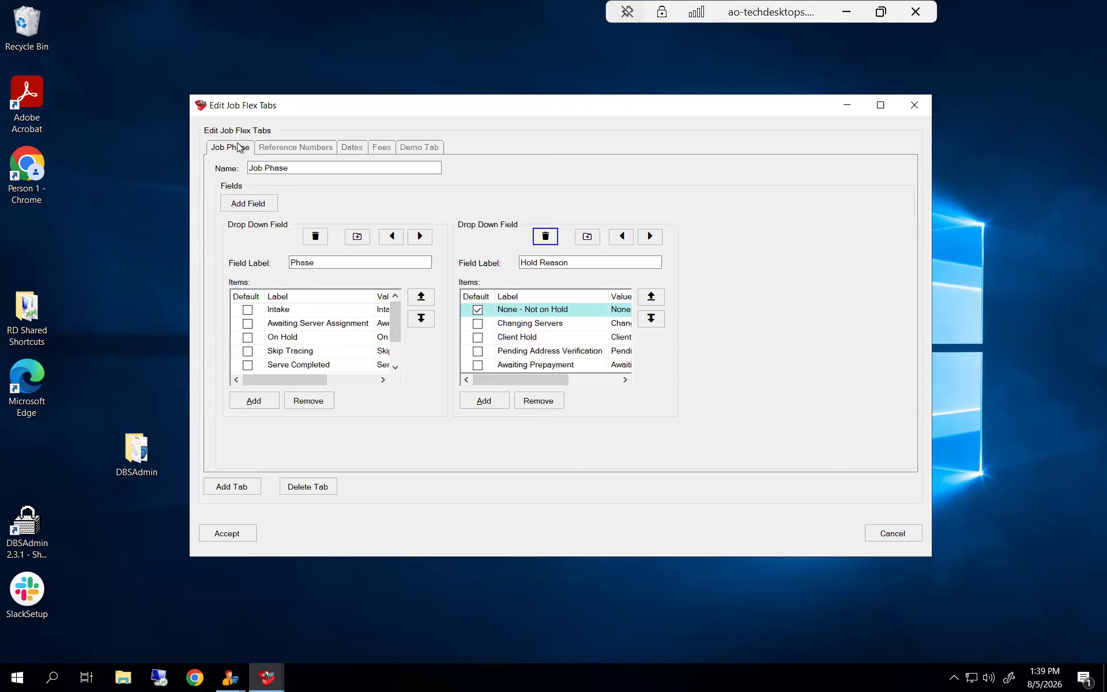
Step: Try entering a default value for the Quickbook Ref# field in the Reference Numbers flex tab, and clear it again
left_click(290, 151)
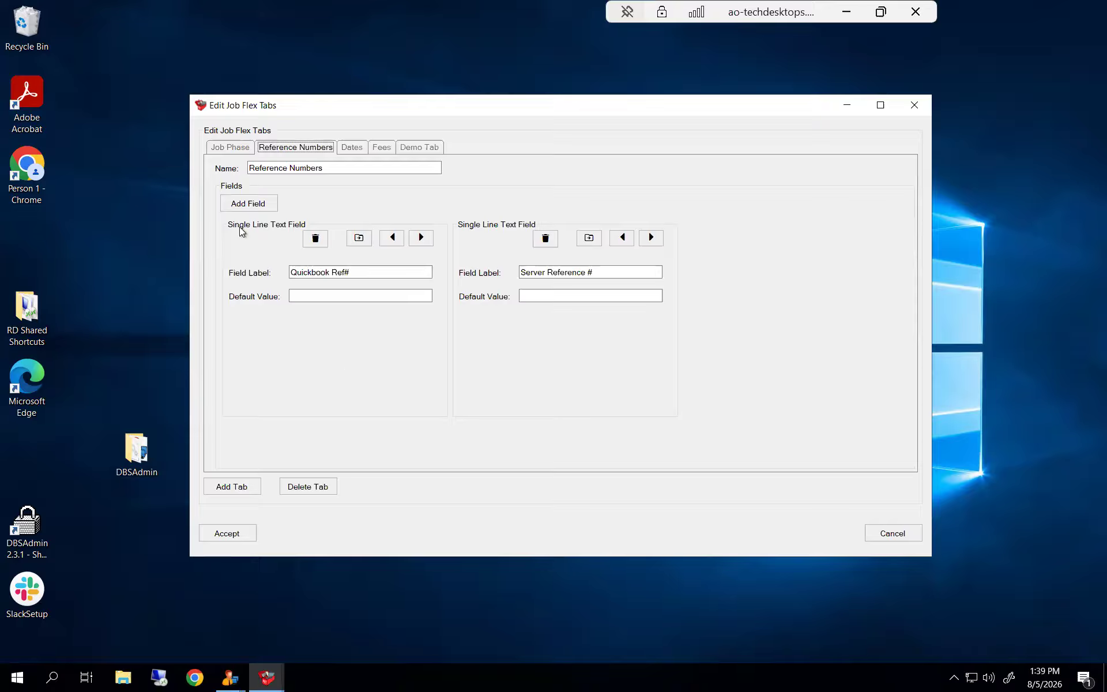
left_click(311, 295)
type("N")
key("BackSpace")
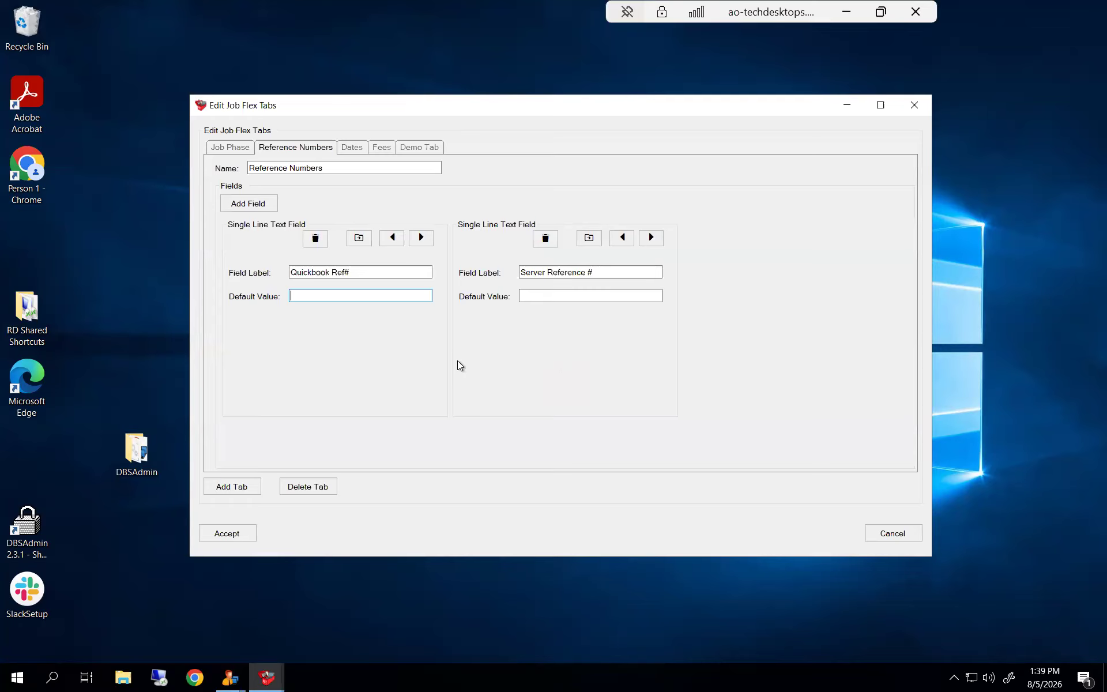
Step: Review the Dates flex tab and rename the Photo Fees field in the Fees flex tab to "Printing Fees"
left_click(351, 149)
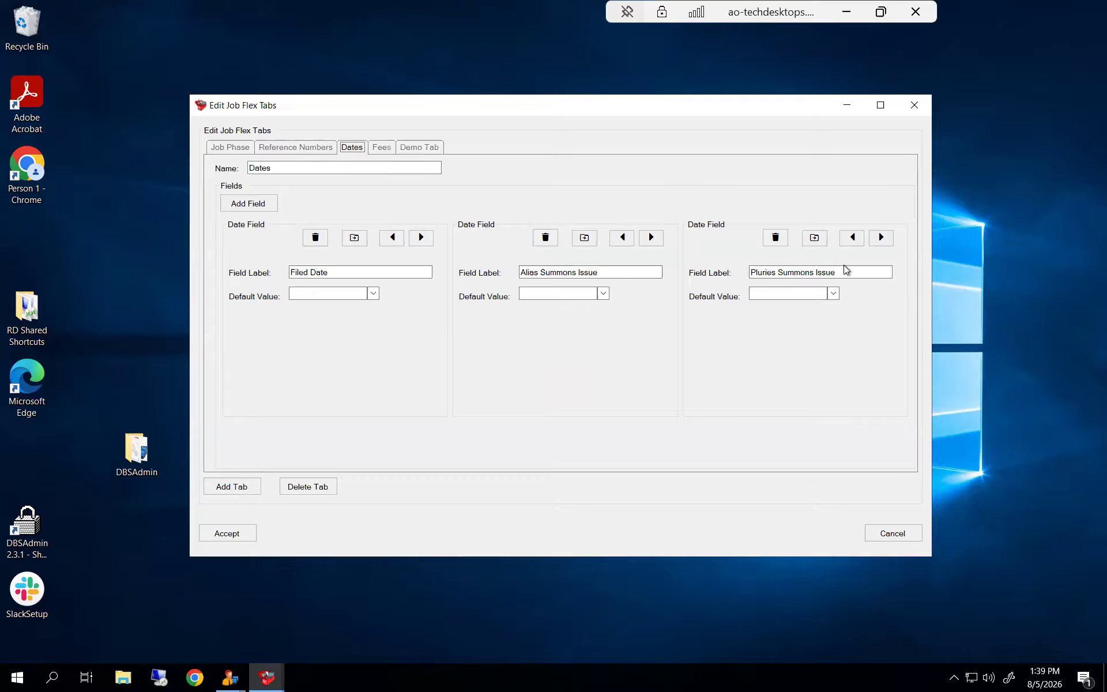
left_click(856, 272)
left_click(381, 149)
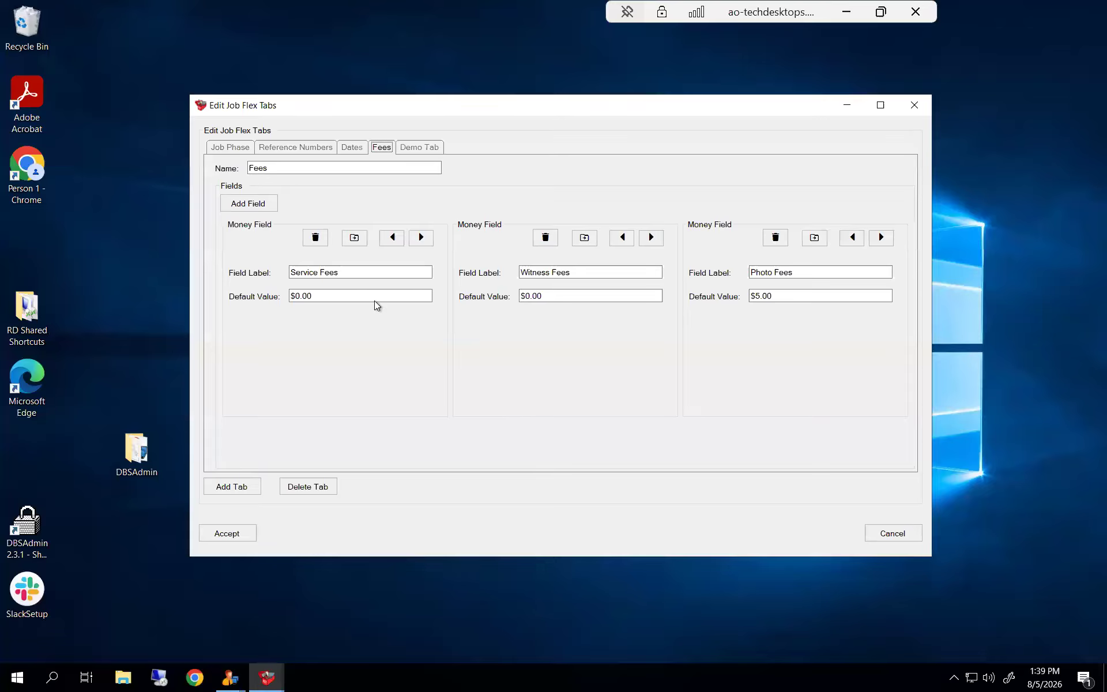
double_click(759, 274)
type("Printing")
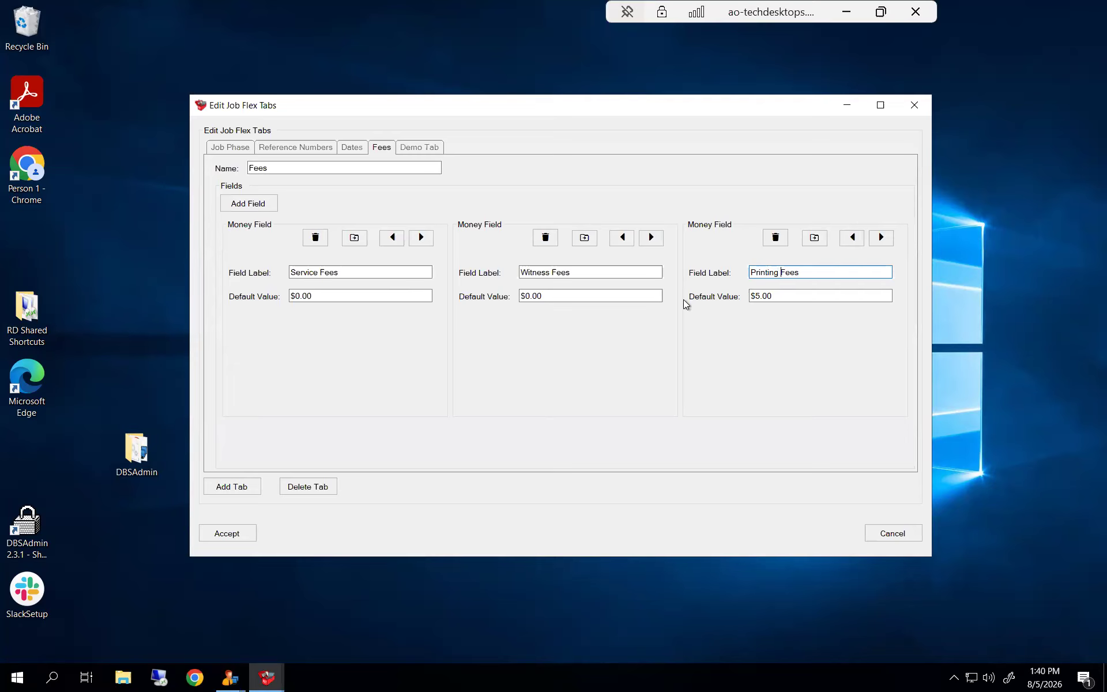
left_click(796, 296)
Step: Move the Witness Fees field from the Fees flex tab to the Job Phase tab and place it before the Phase field
left_click(586, 238)
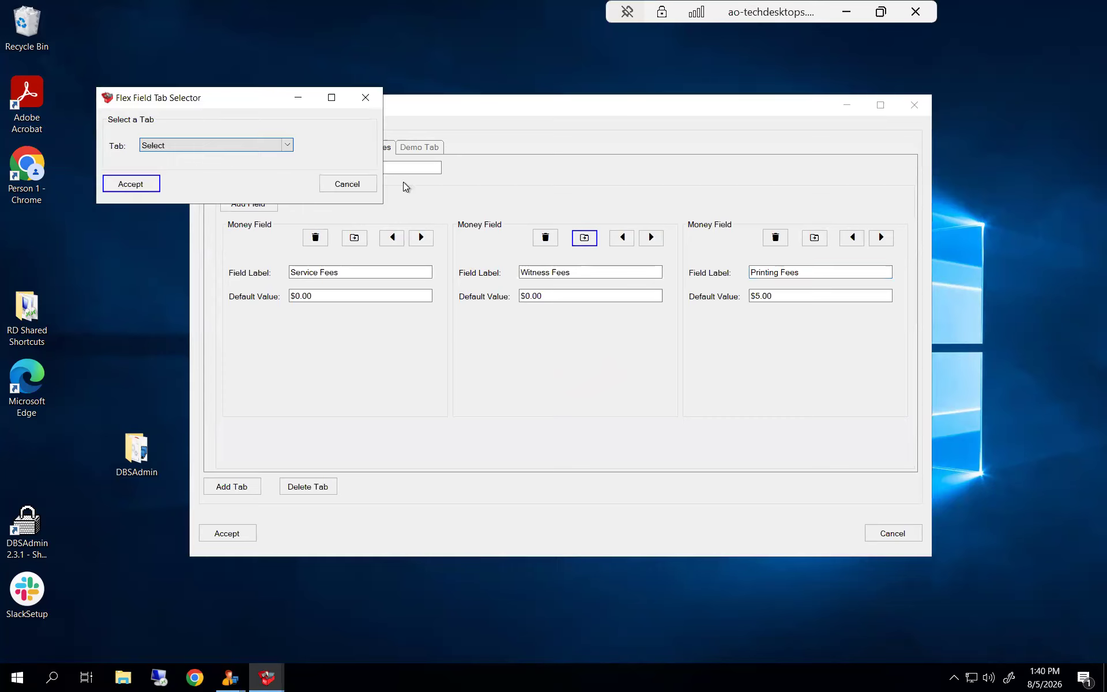
left_click(287, 145)
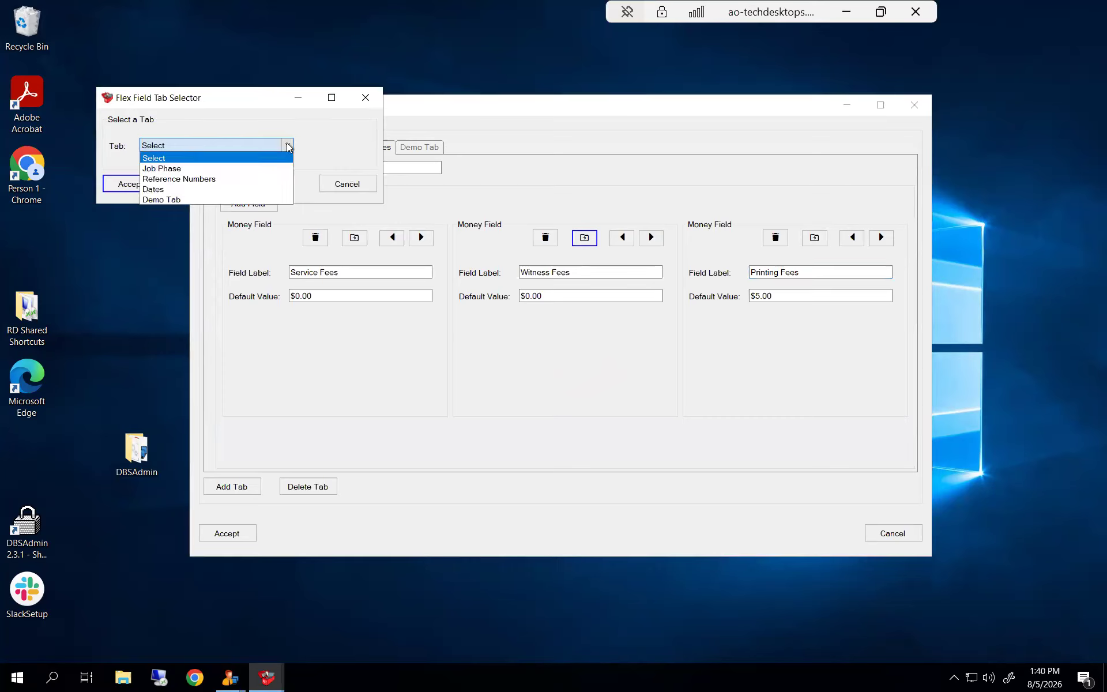
left_click(173, 168)
left_click(128, 183)
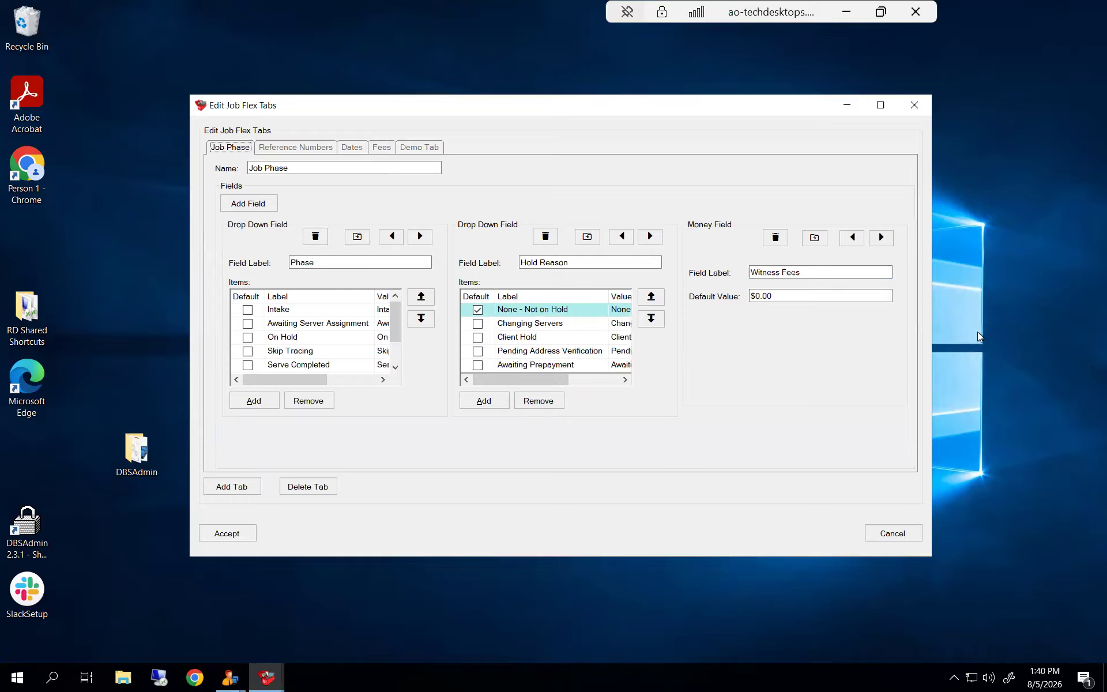
left_click(853, 237)
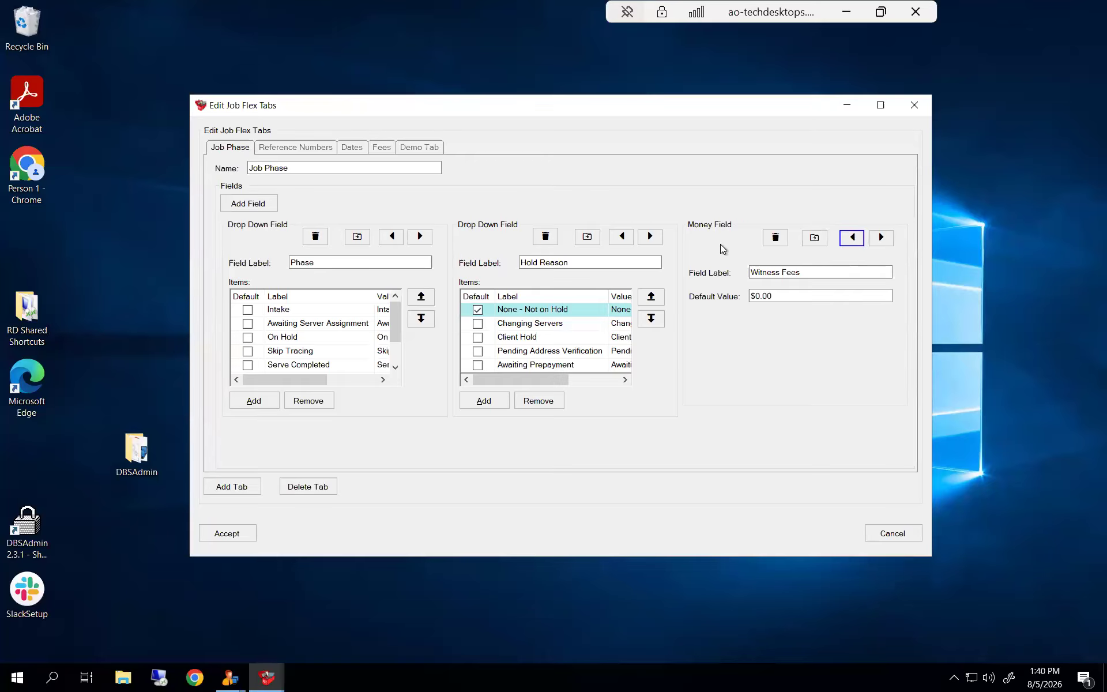
left_click(622, 237)
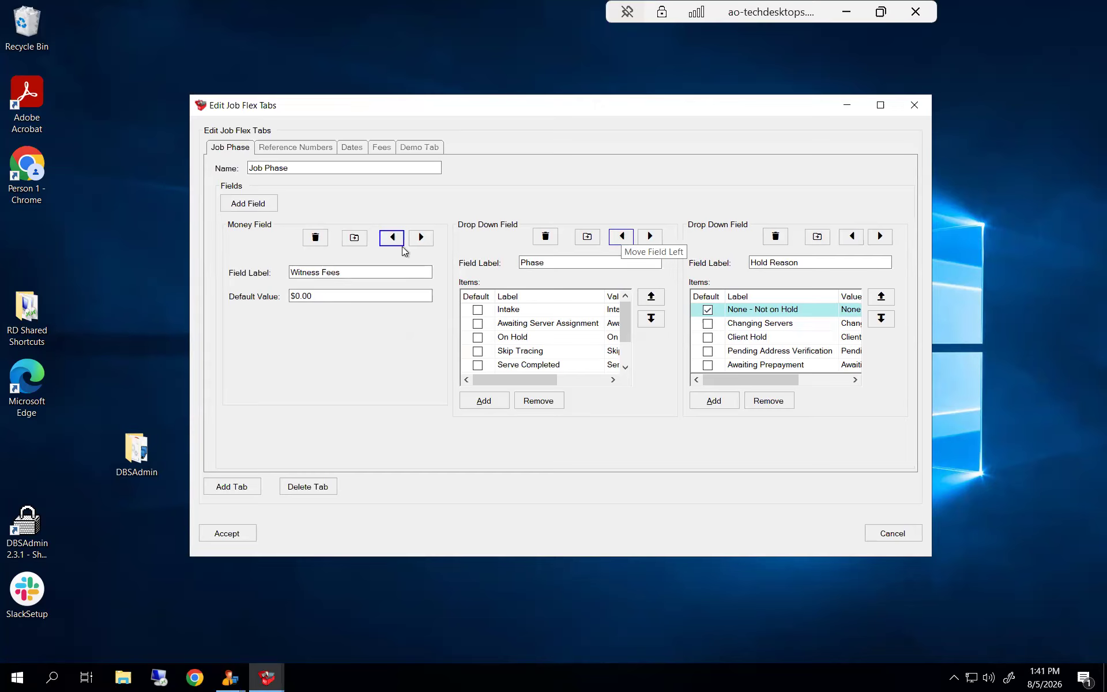
Step: Move the Witness Fees field back to the Fees flex tab and save the job flex tab changes
left_click(355, 237)
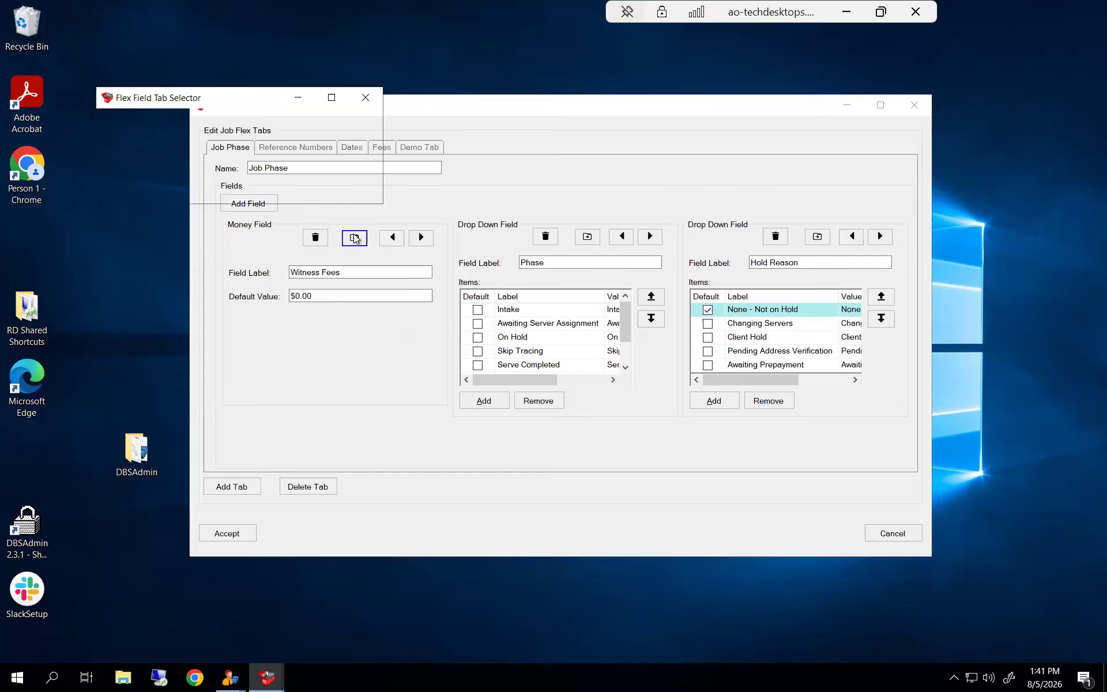
left_click(287, 145)
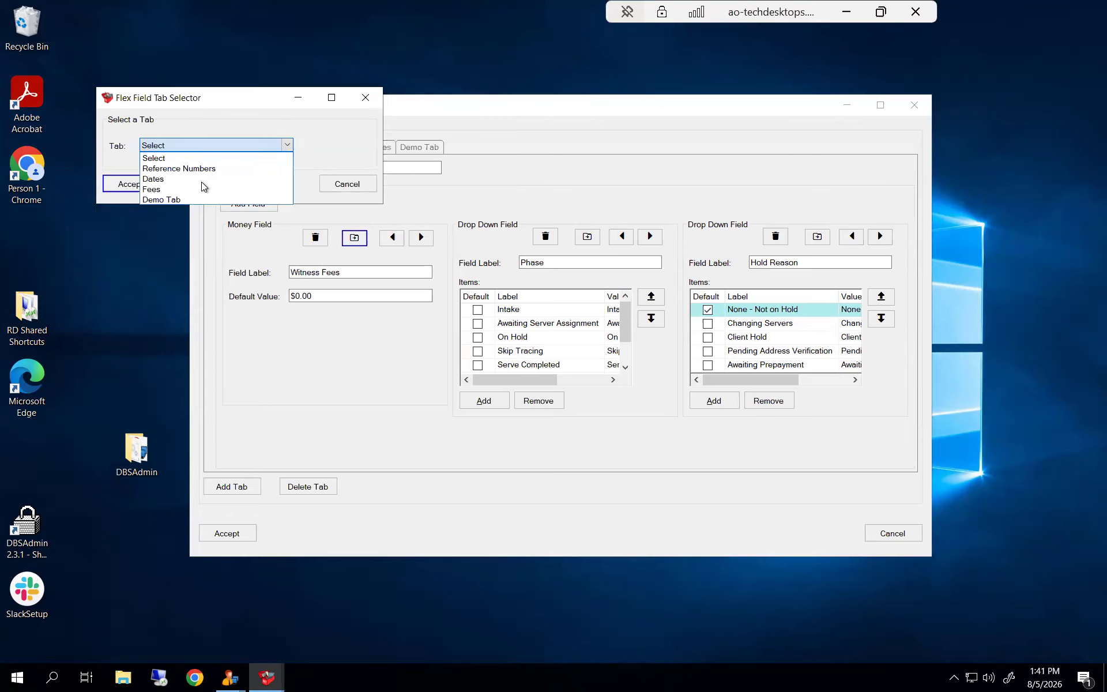
left_click(185, 191)
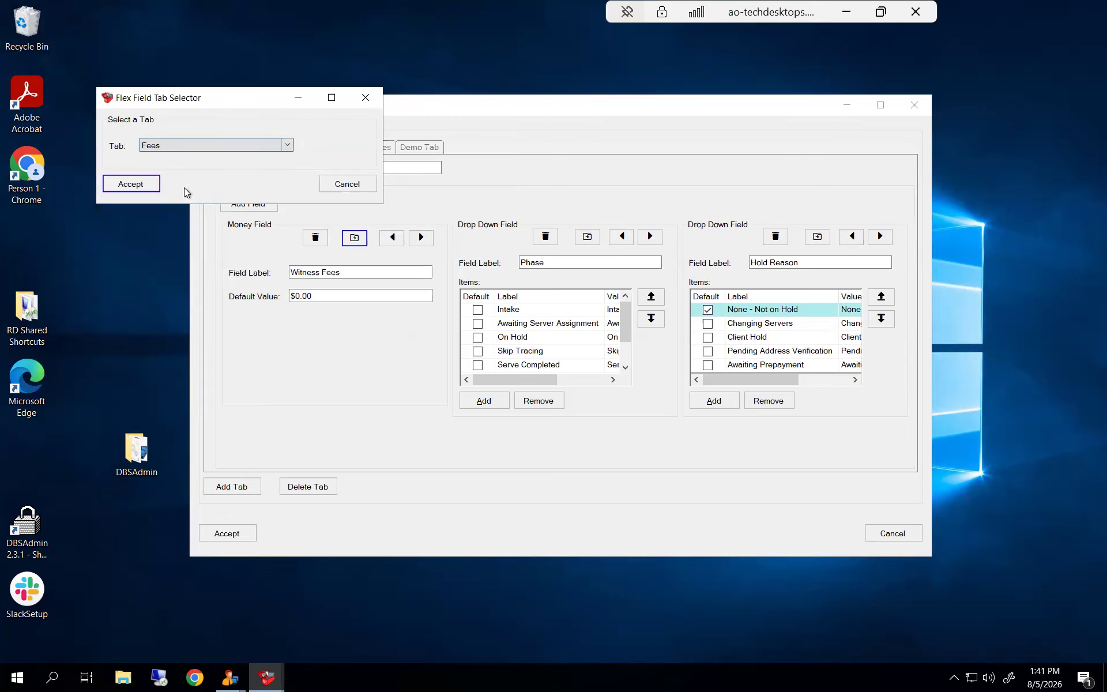
left_click(130, 185)
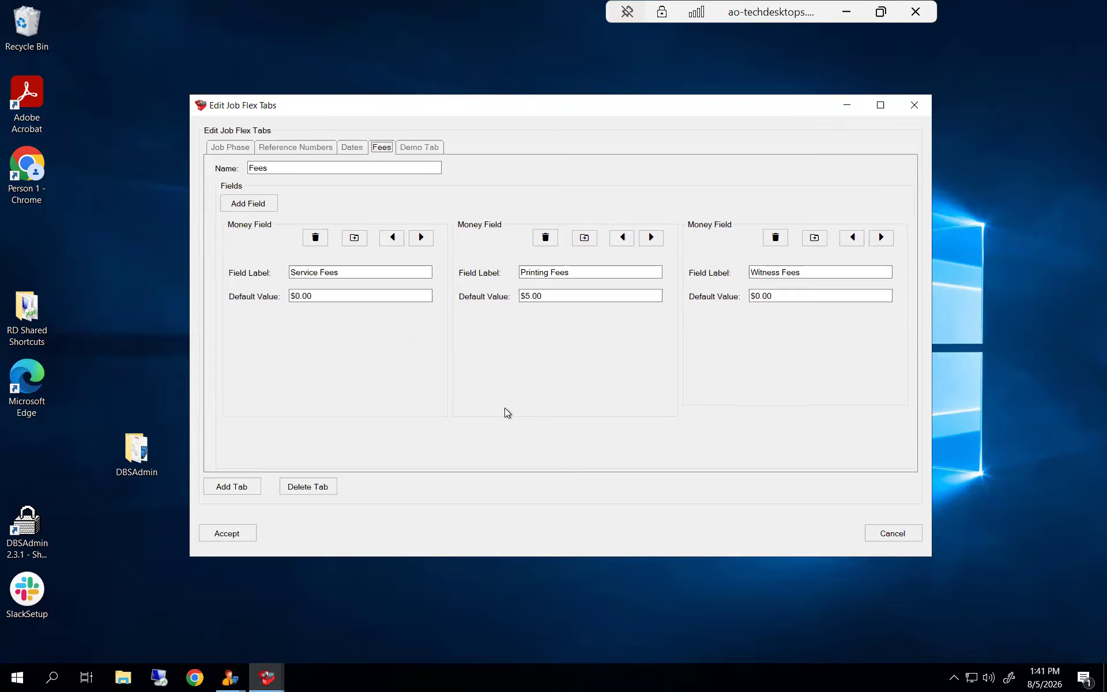
left_click(232, 535)
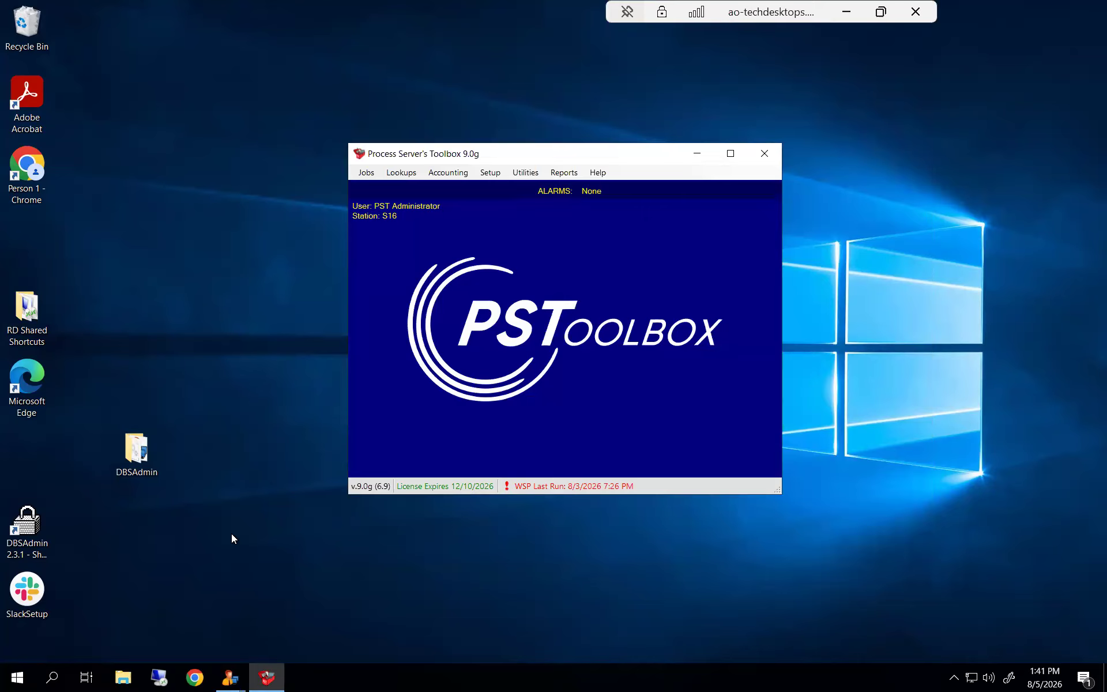
Step: Open an existing job for editing and bring up its flex fields
left_click(366, 173)
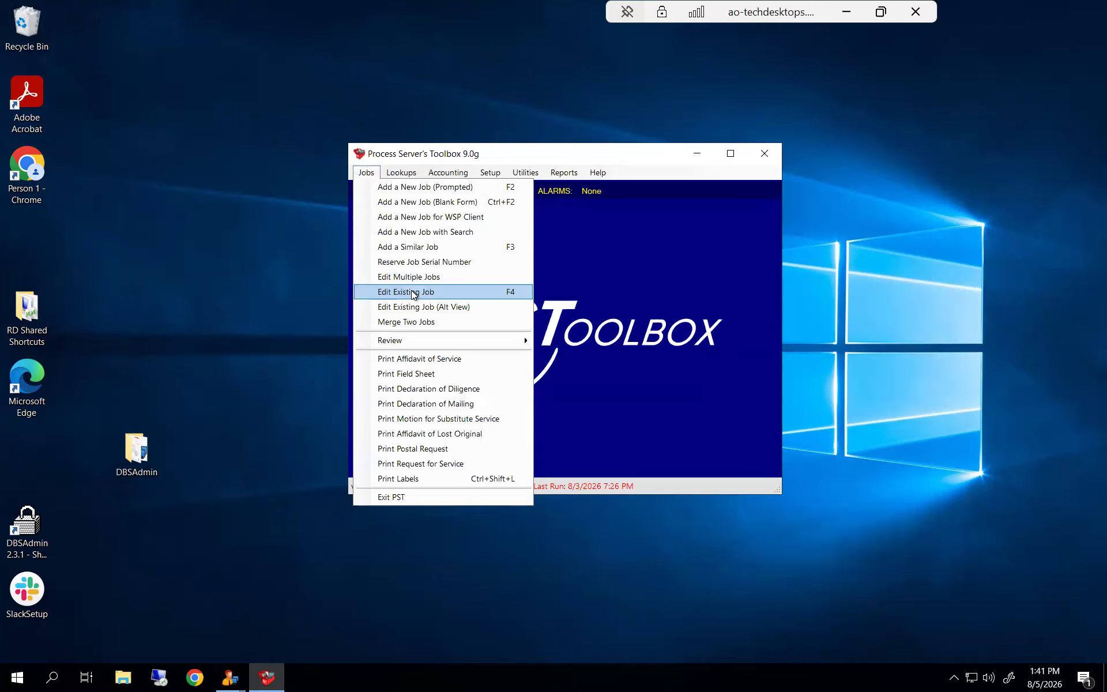
left_click(412, 292)
key("Return")
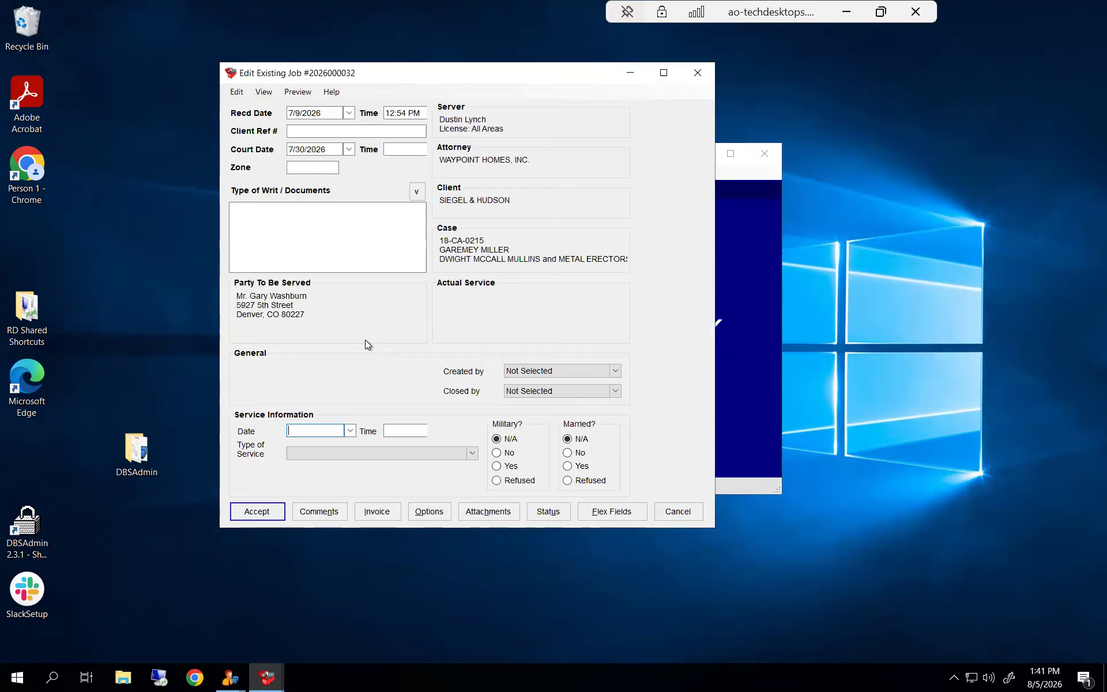
left_click(632, 515)
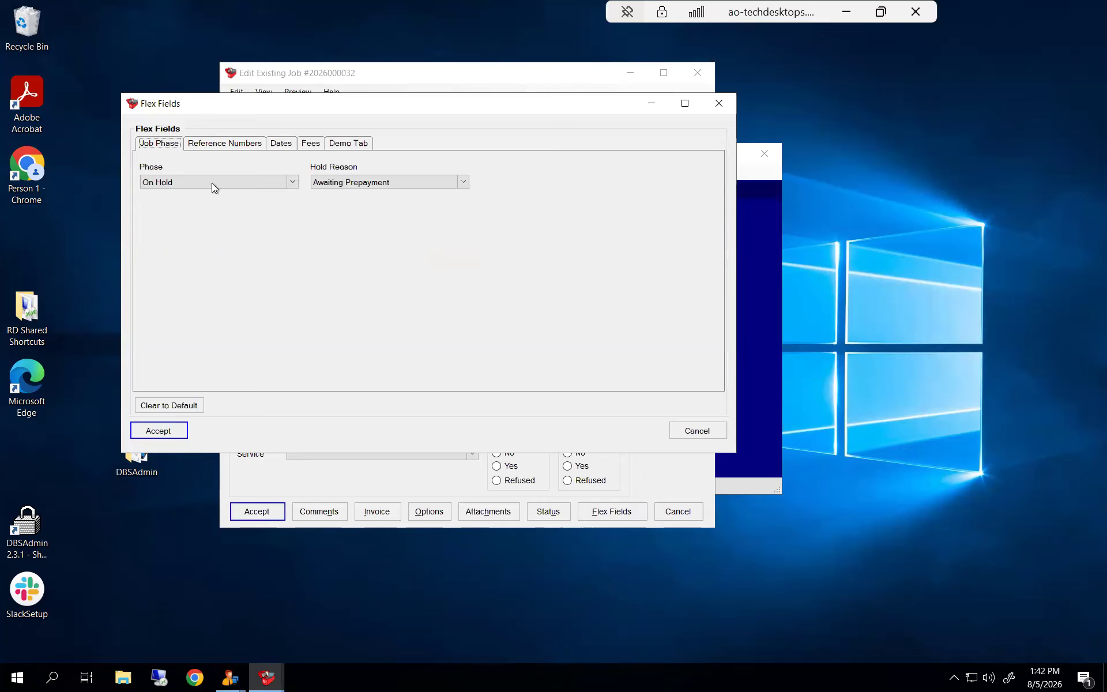
Step: Set the job's Phase to Attempting and its Hold Reason to "None - Not on Hold"
left_click(293, 182)
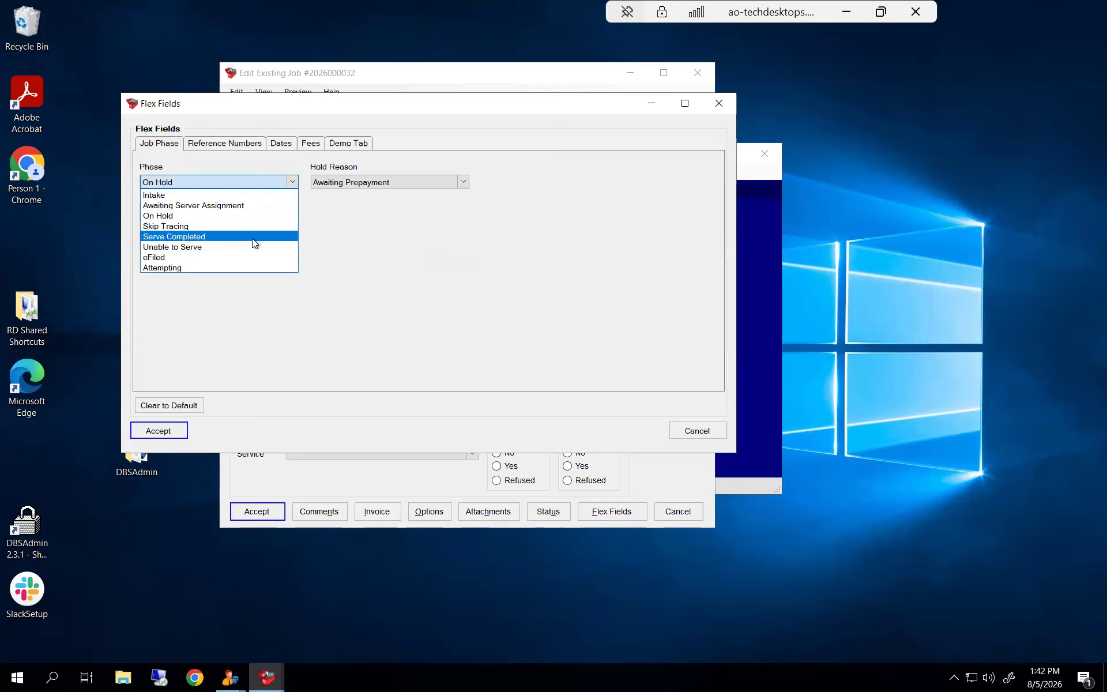
left_click(188, 268)
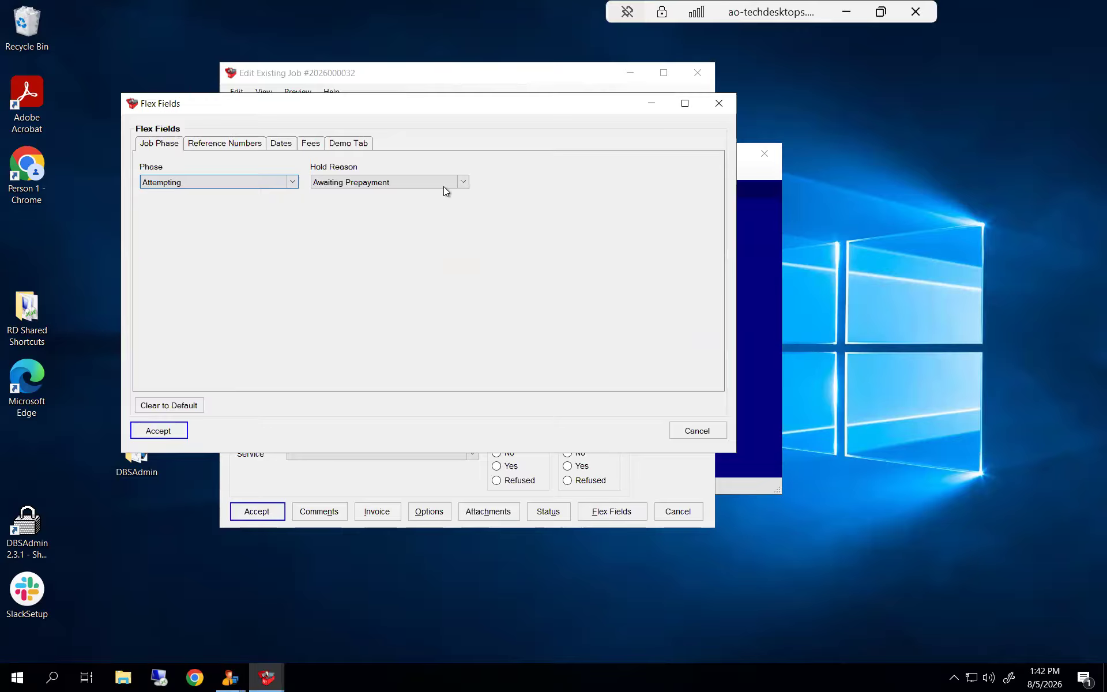
left_click(464, 182)
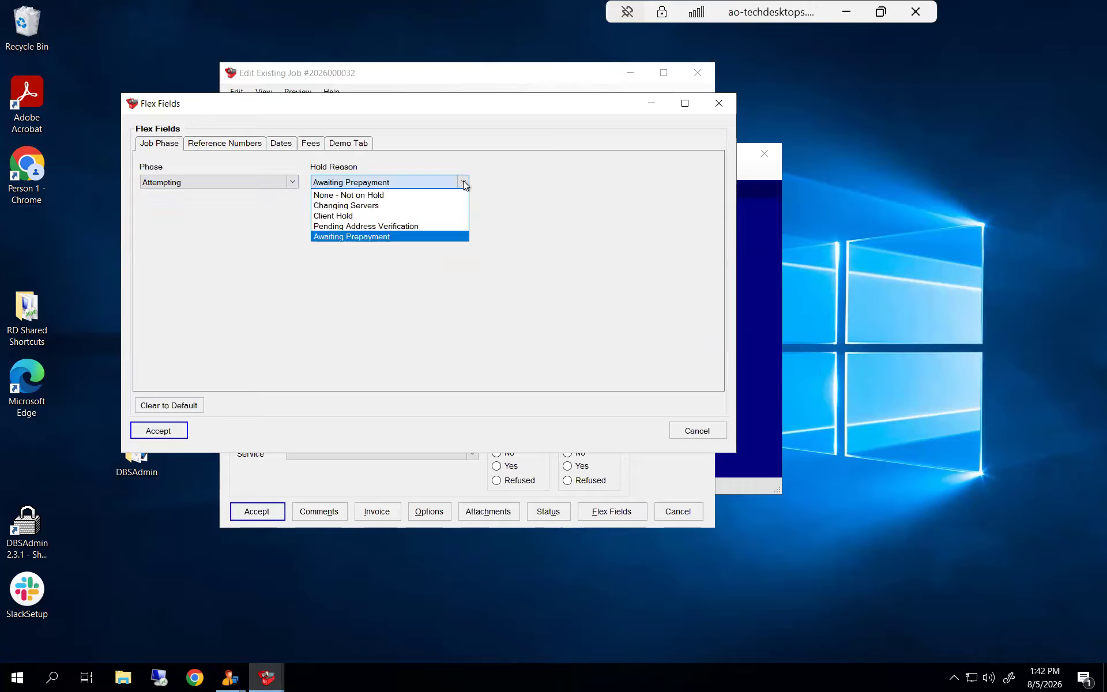
left_click(381, 196)
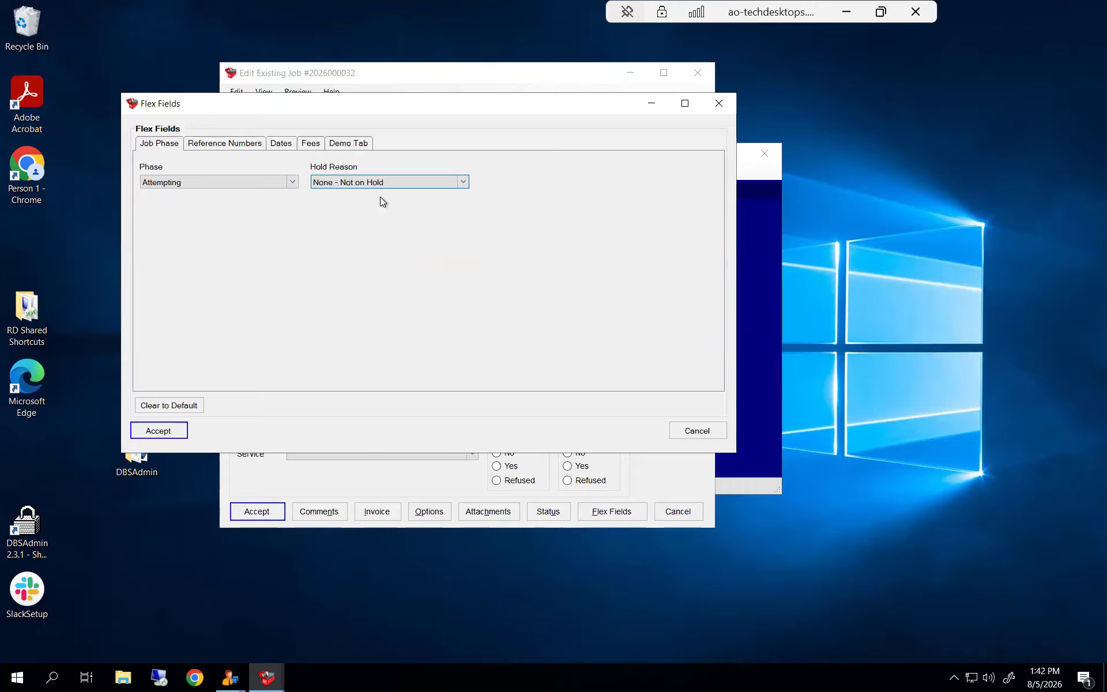
Step: Enter JGI2871 as the job's Server Reference # and set its Filed Date to 8/19/2026
left_click(229, 143)
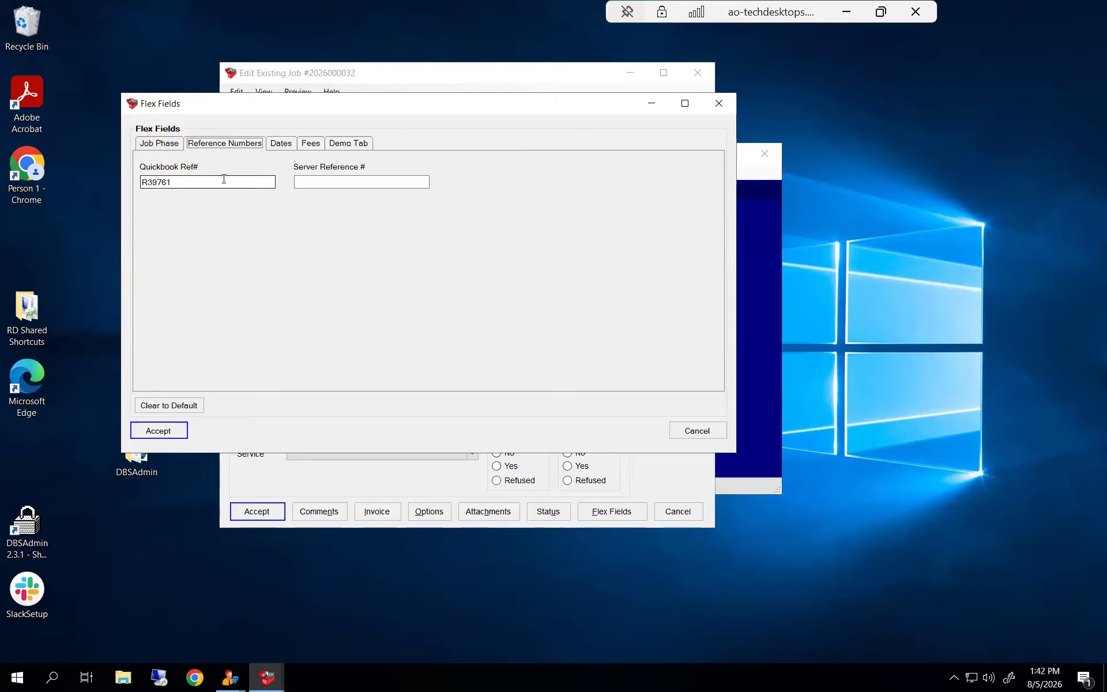
left_click(317, 180)
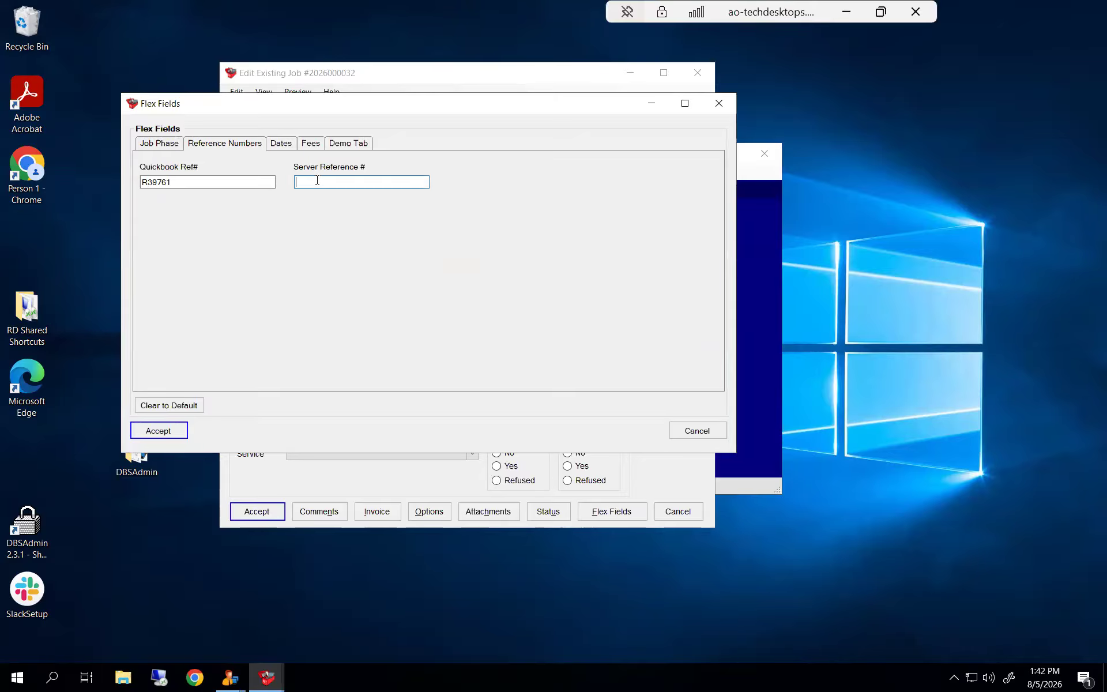
type("JGI2871")
left_click(282, 145)
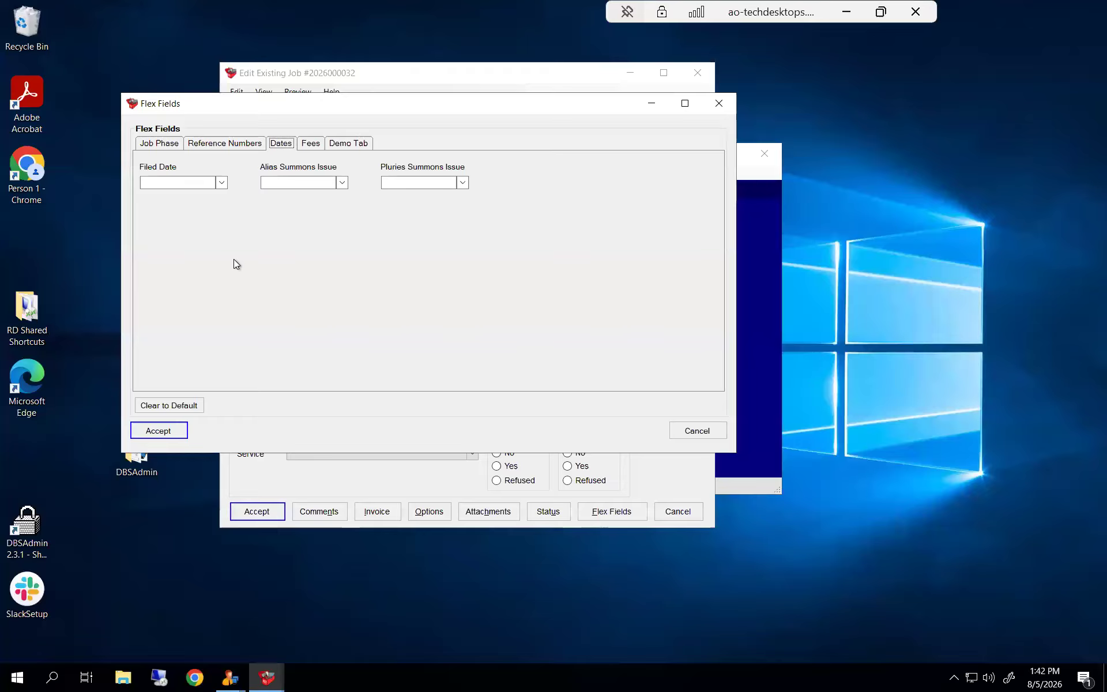
left_click(226, 185)
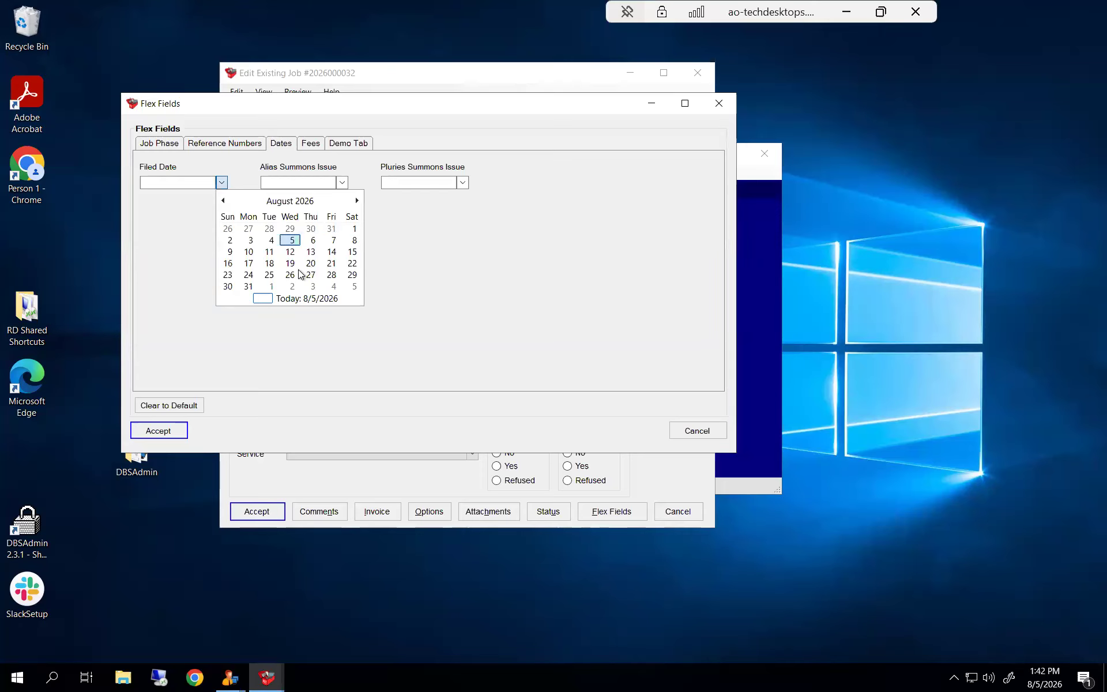
left_click(289, 264)
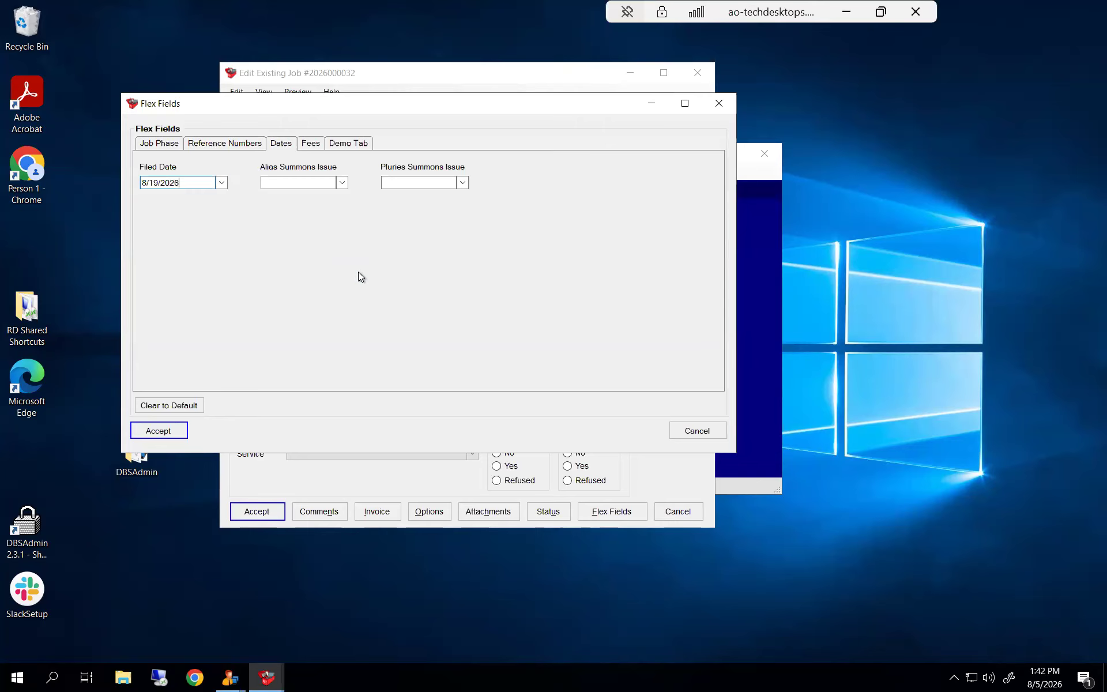
Step: Set the job's Service Fees to $15.00 and its Printing Fees to $12.00
left_click(312, 145)
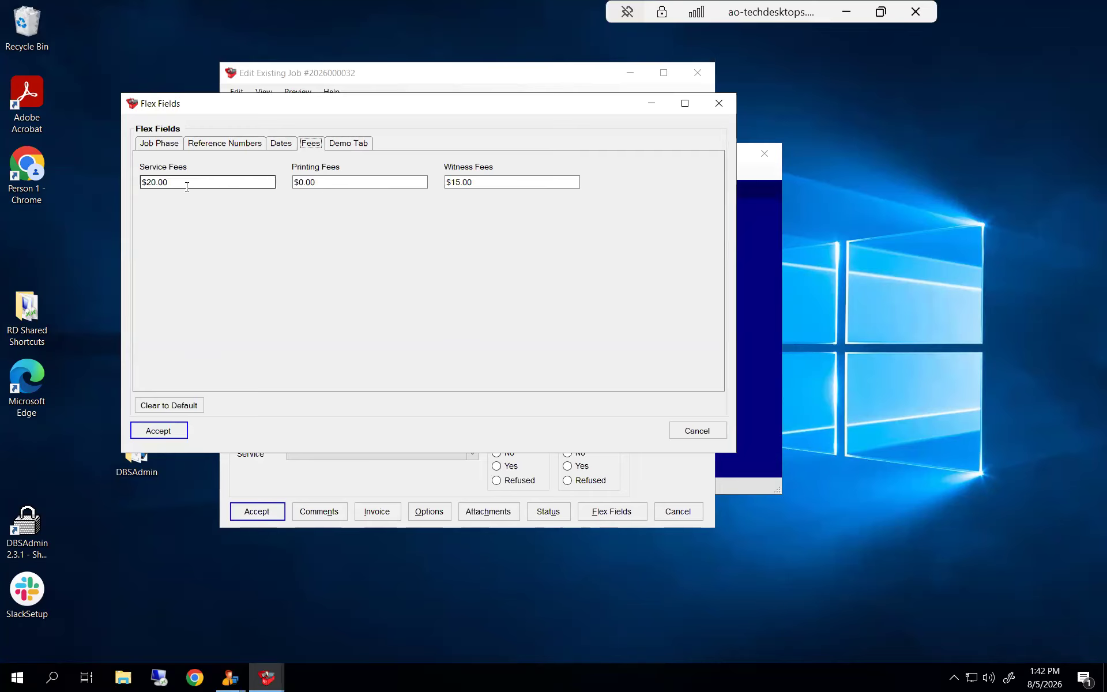
left_click(133, 186)
type("150")
key("BackSpace")
type(".00")
left_click(329, 185)
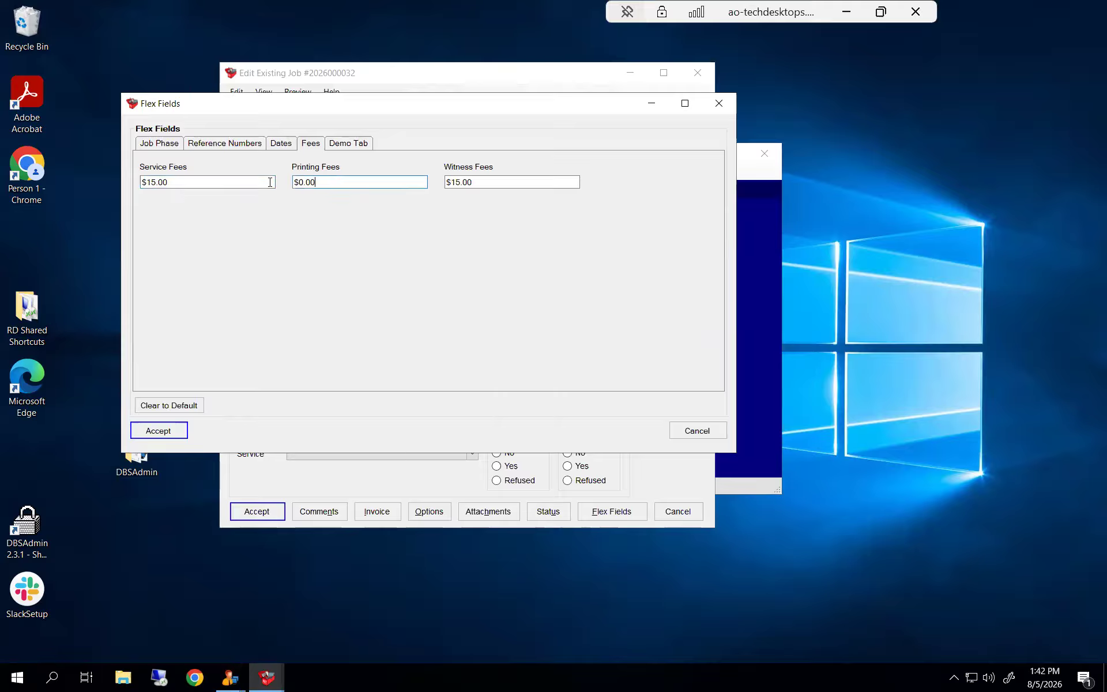
type("12.00")
Step: Return to the Job Phase flex fields, accept the flex field entries and save the job
left_click(161, 145)
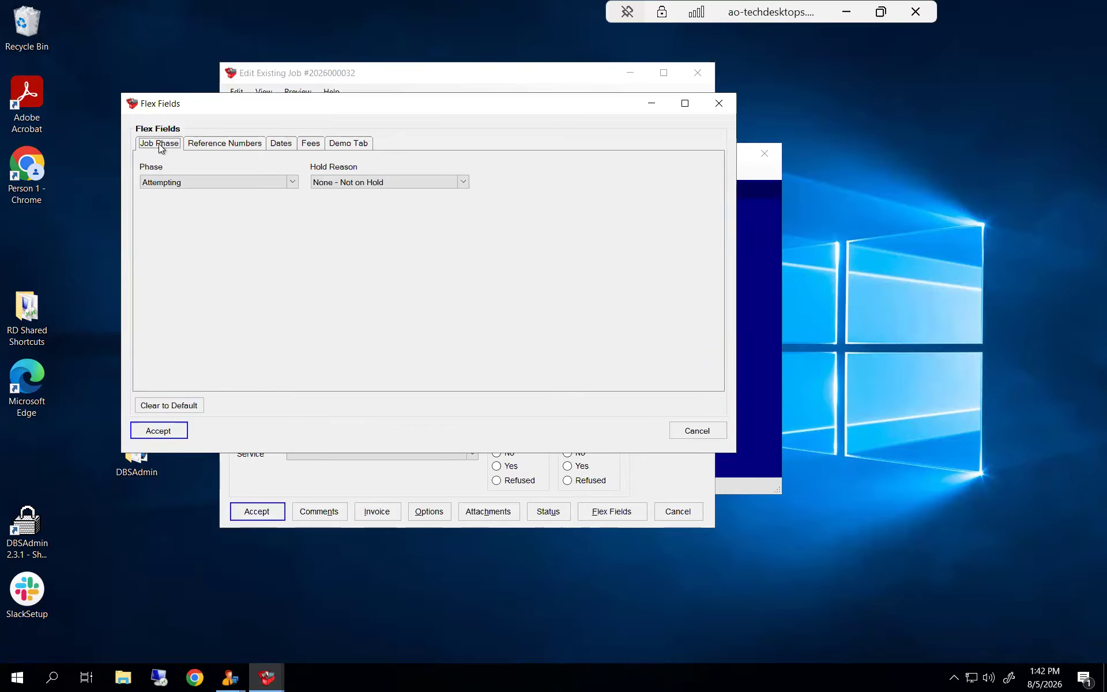
left_click(165, 434)
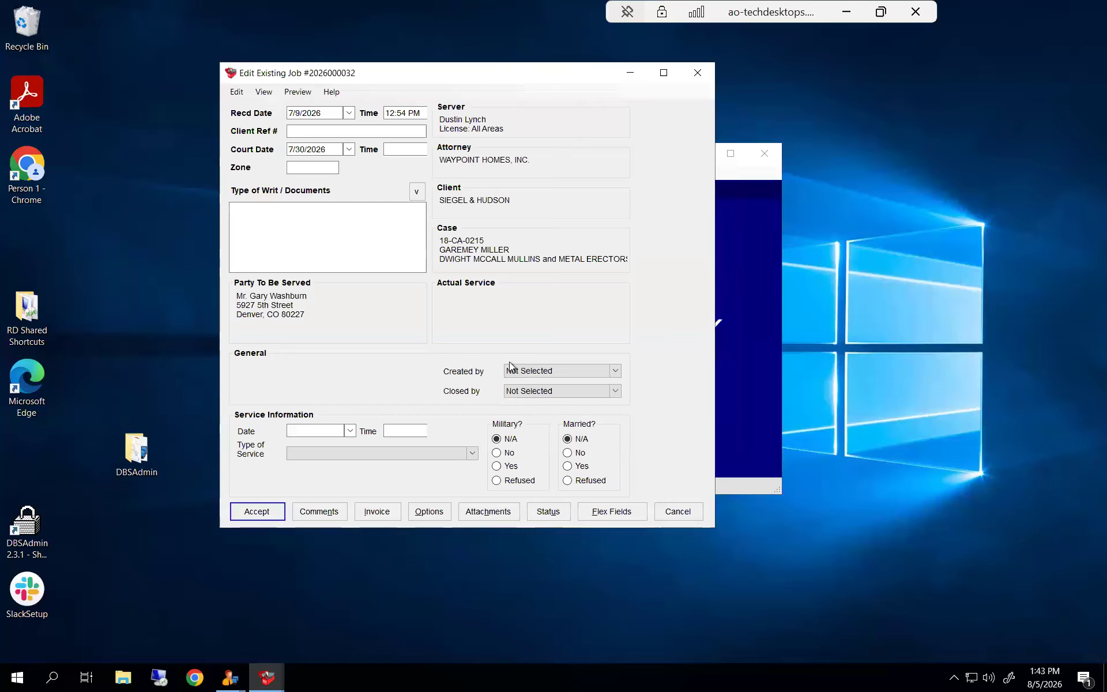
left_click(257, 511)
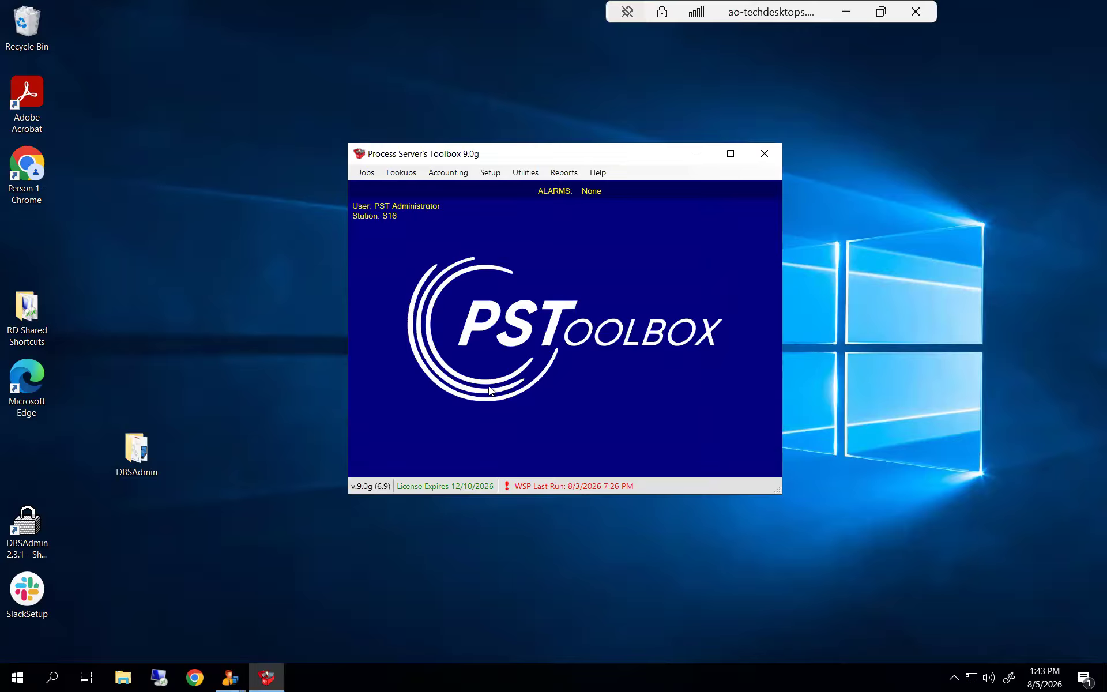
Step: Open the Unfinished Jobs review list and bring up its display options
left_click(363, 174)
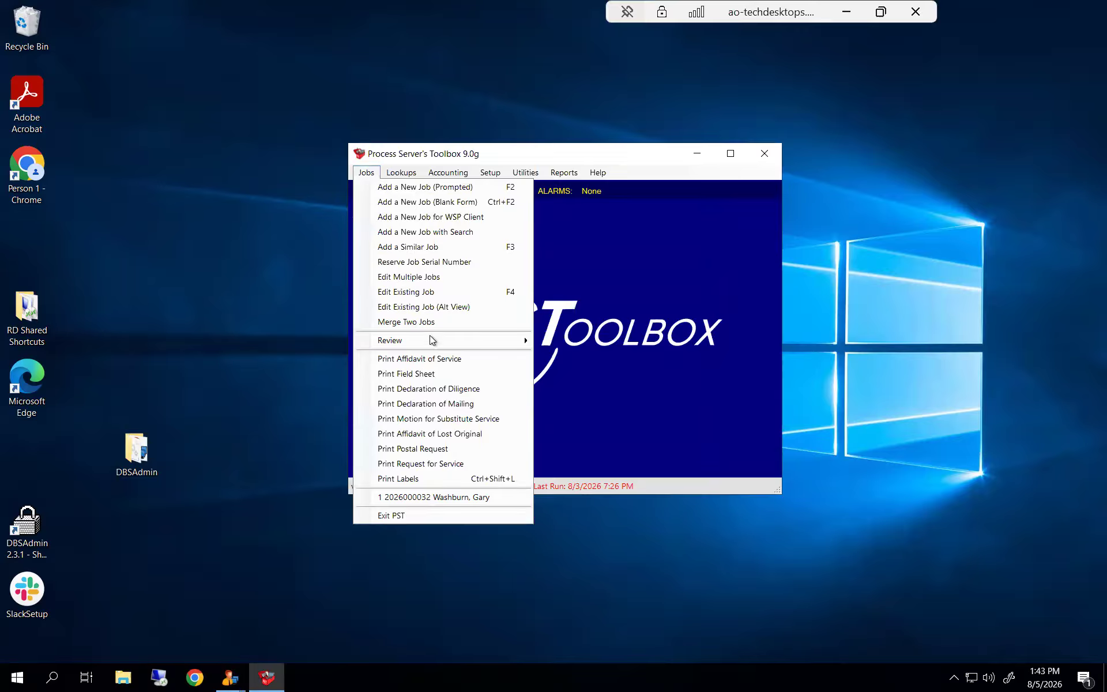
mouse_move(441, 344)
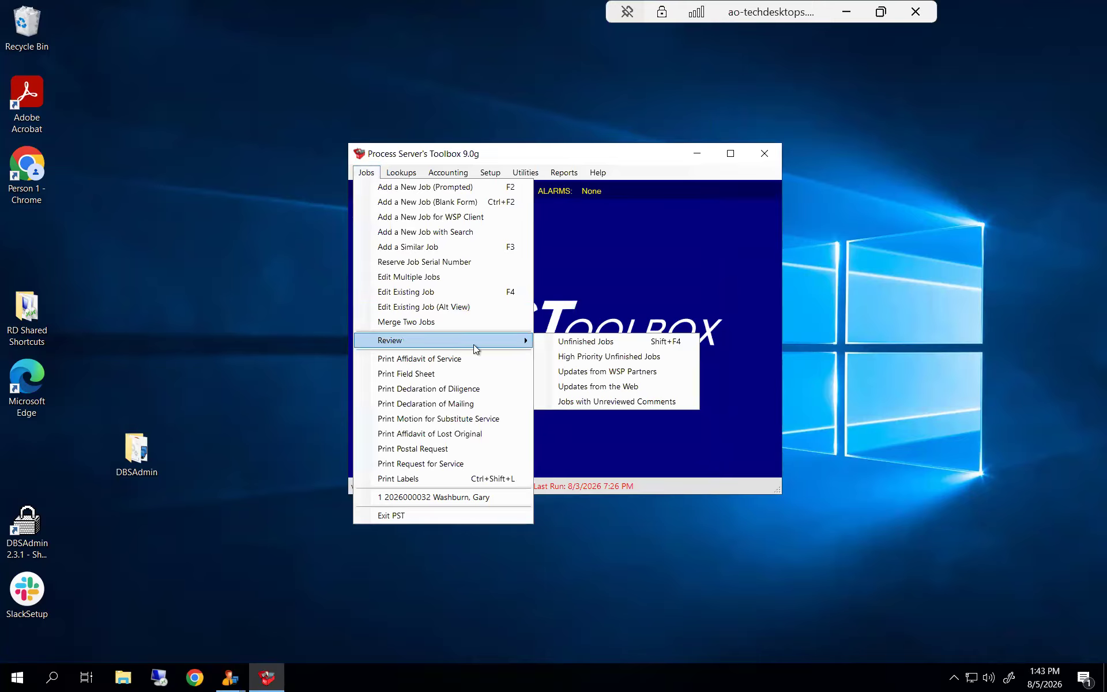
left_click(598, 344)
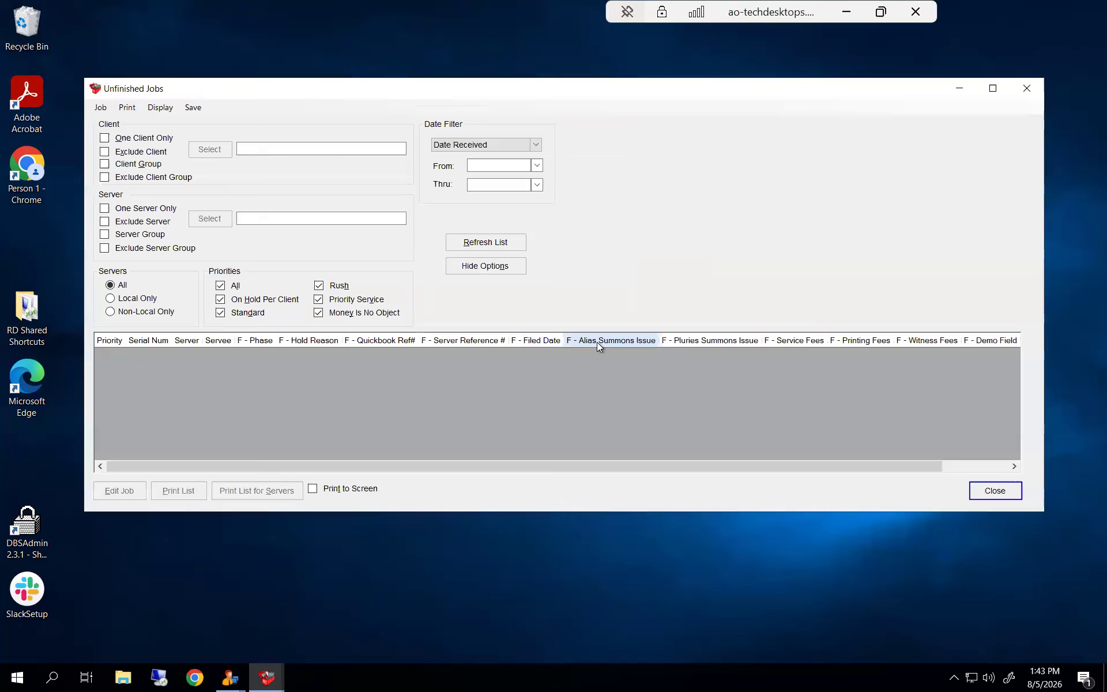
left_click(160, 109)
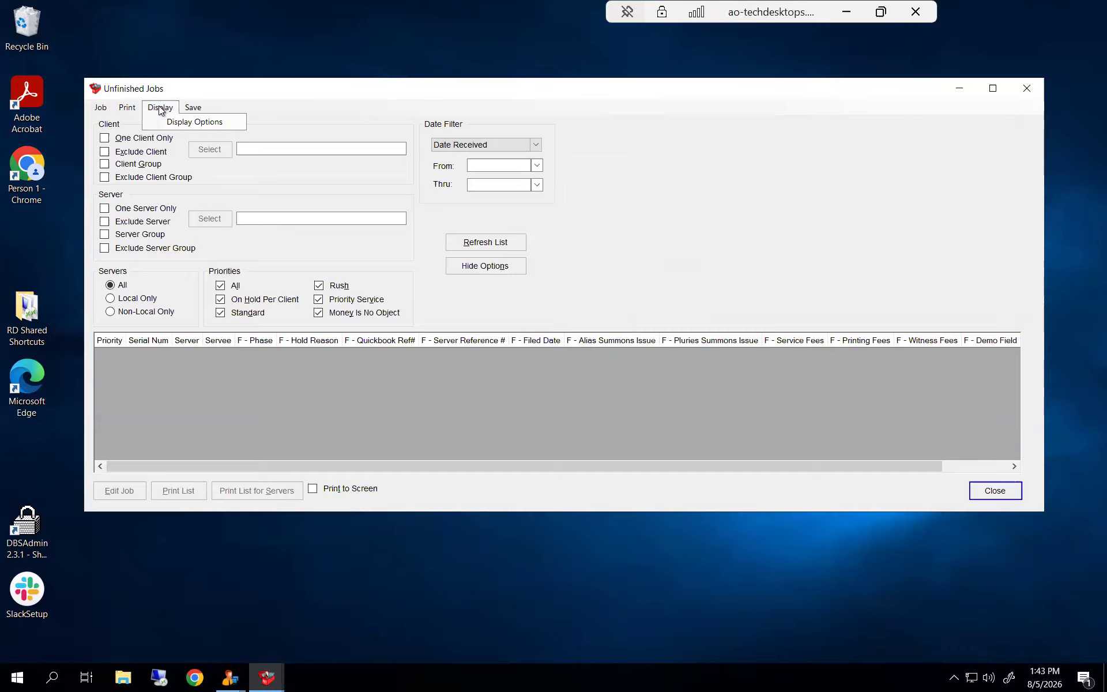
left_click(188, 121)
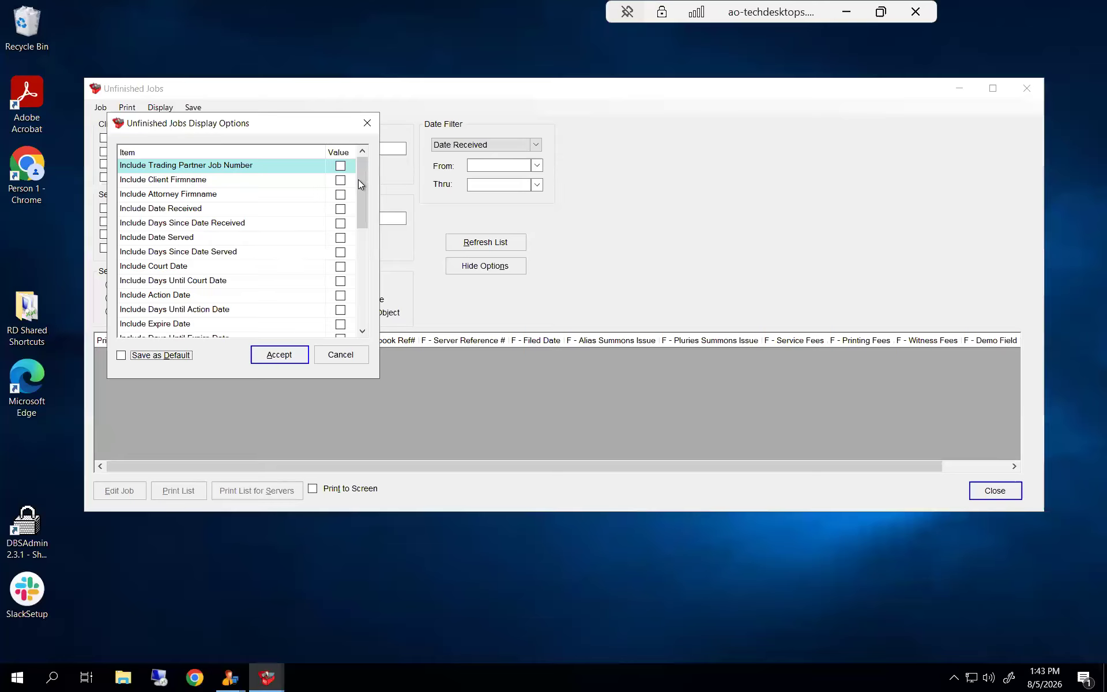
Step: Accept the Unfinished Jobs display options with Include Job Flex Fields enabled and refresh the list
left_click_drag(359, 180, 366, 290)
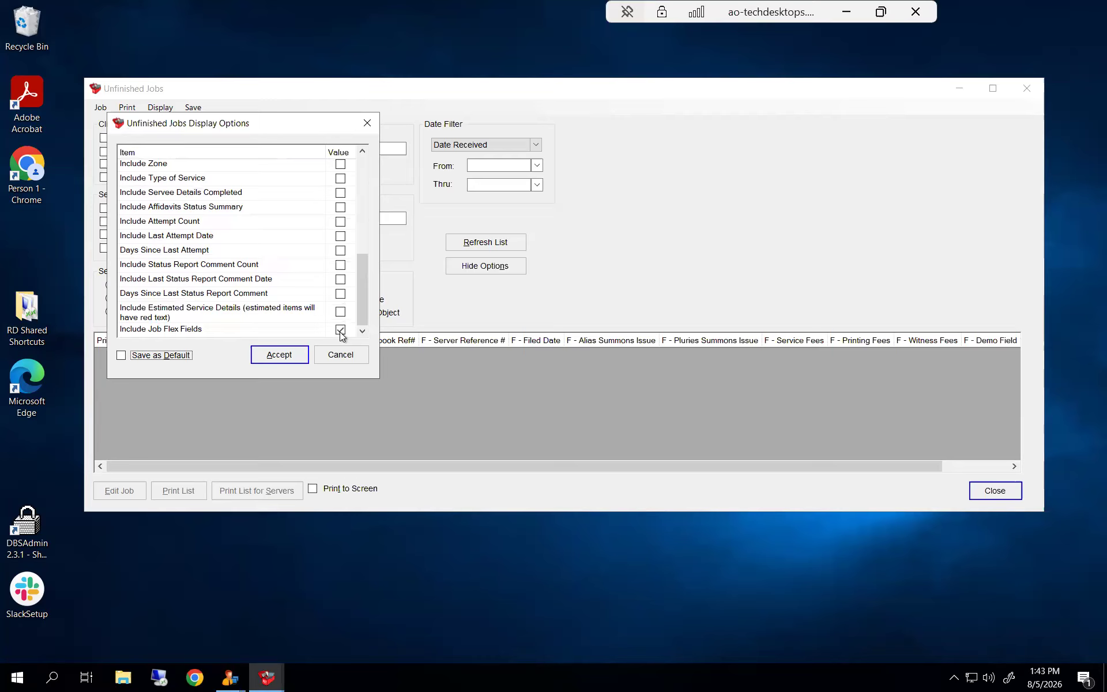
left_click(282, 358)
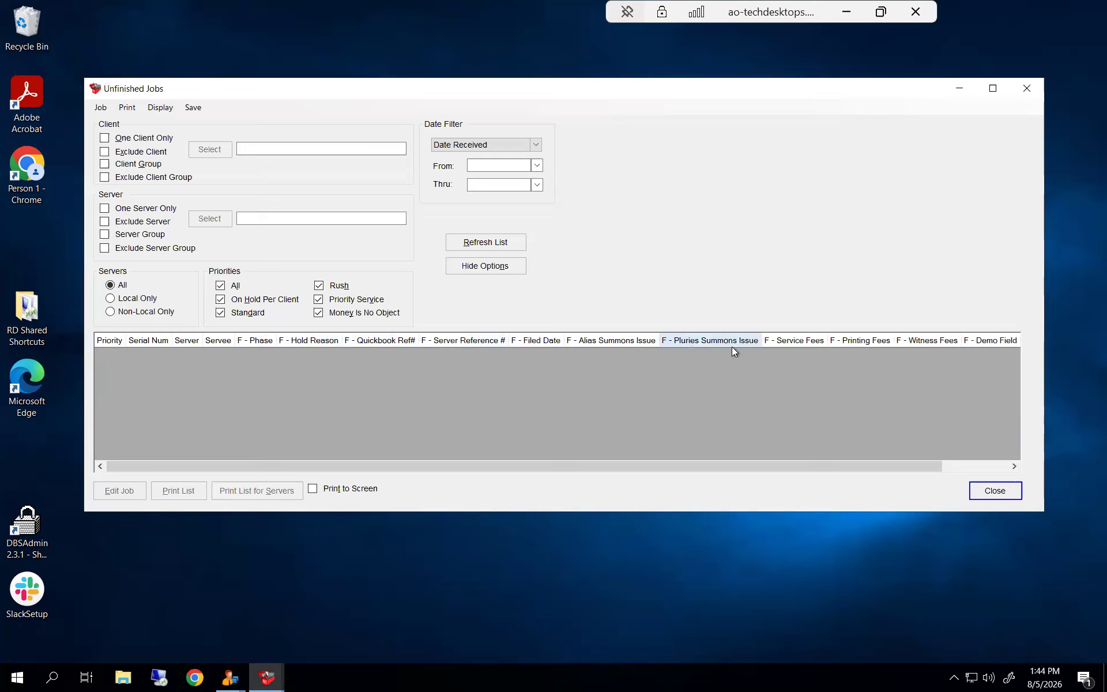
left_click_drag(853, 461, 780, 464)
left_click(478, 243)
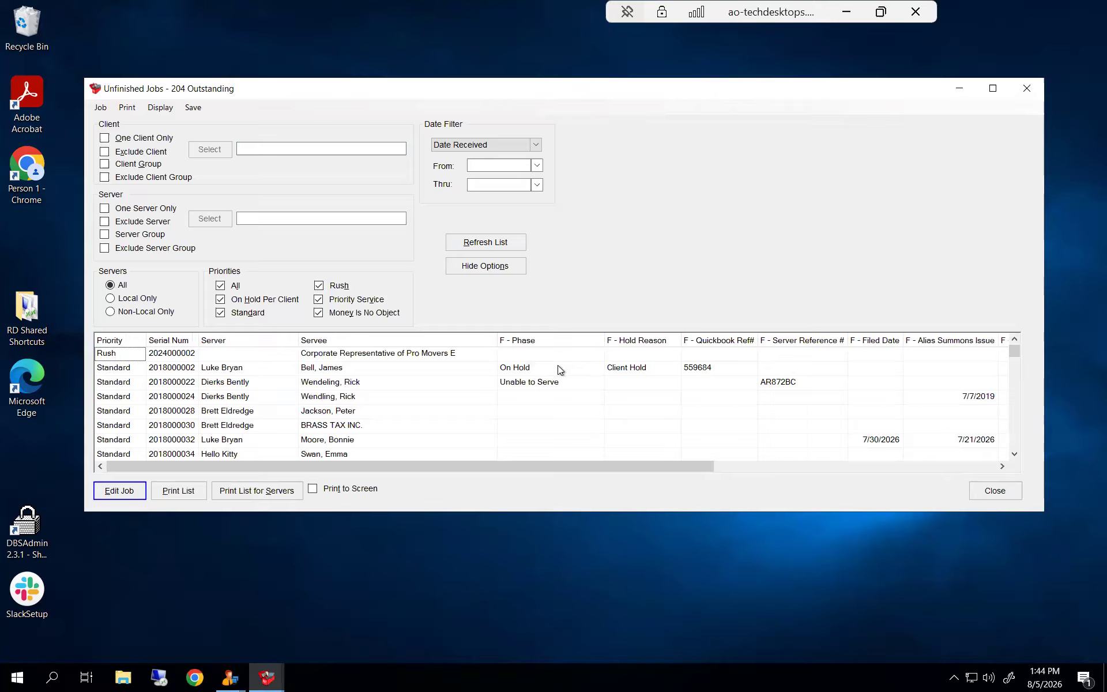
Step: Sort the unfinished jobs by the F - Quickbook Ref# flex field in descending order
left_click(714, 345)
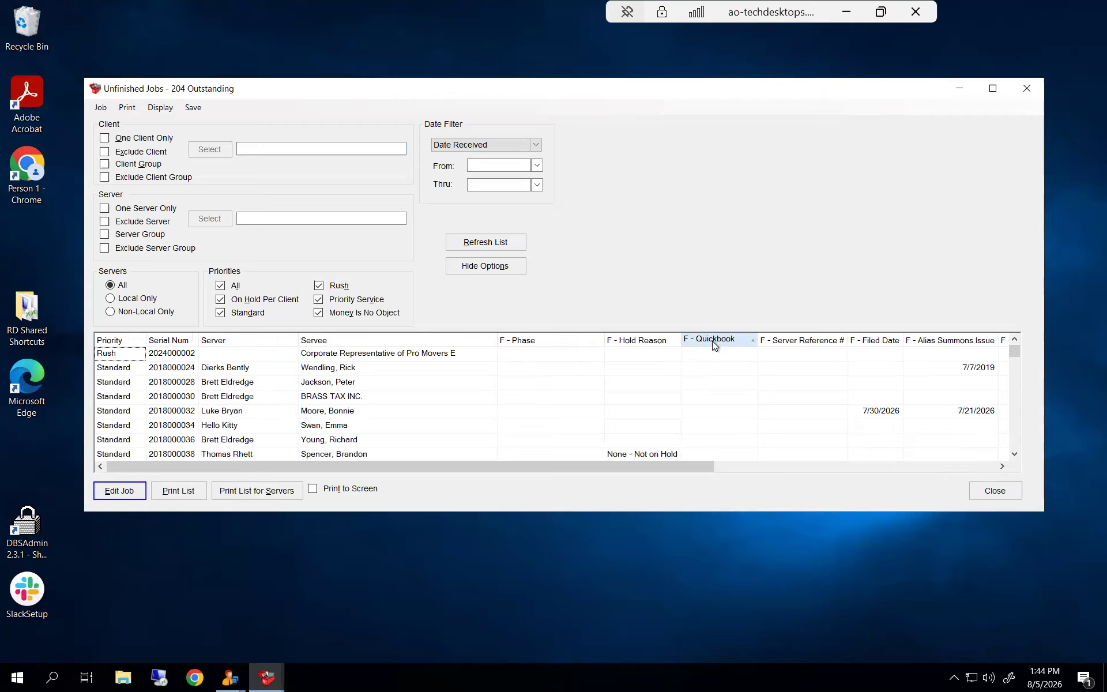
left_click(713, 343)
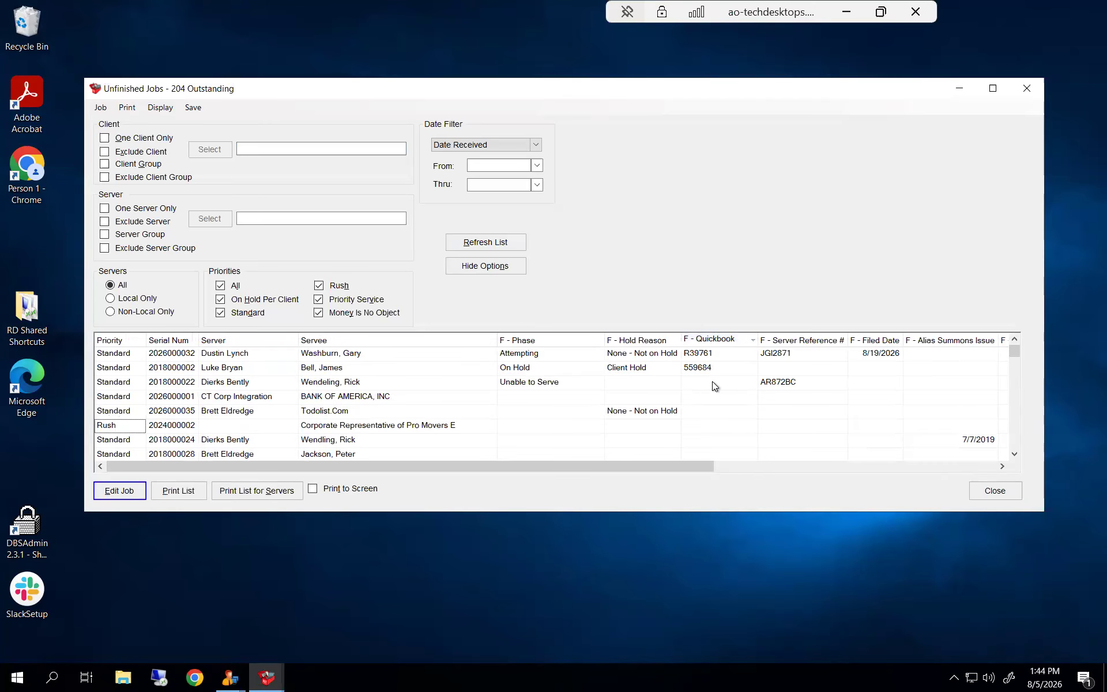
Step: Sort the unfinished jobs by the F - Phase flex field in descending order, review them, and close the list
left_click(544, 341)
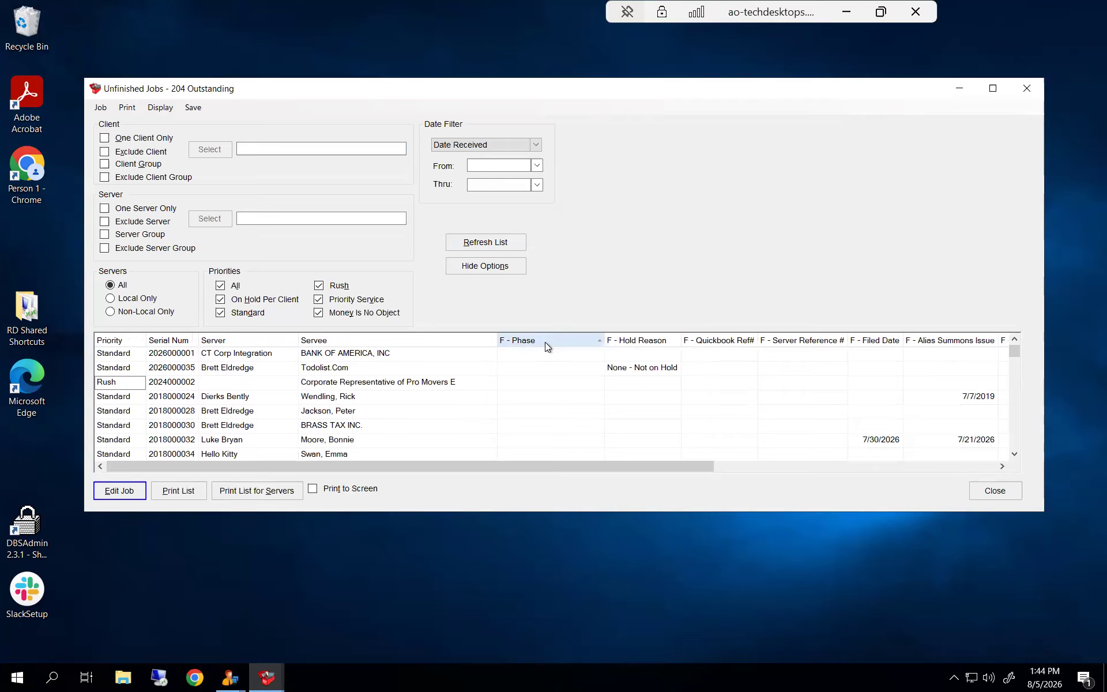
left_click(545, 341)
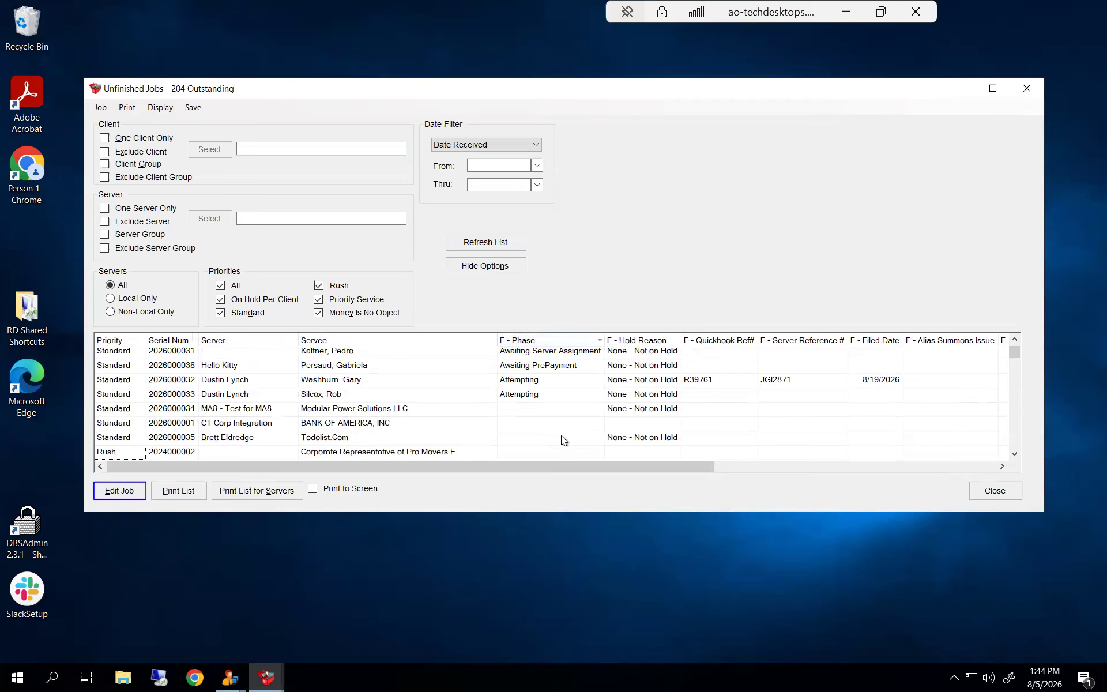
left_click(1014, 342)
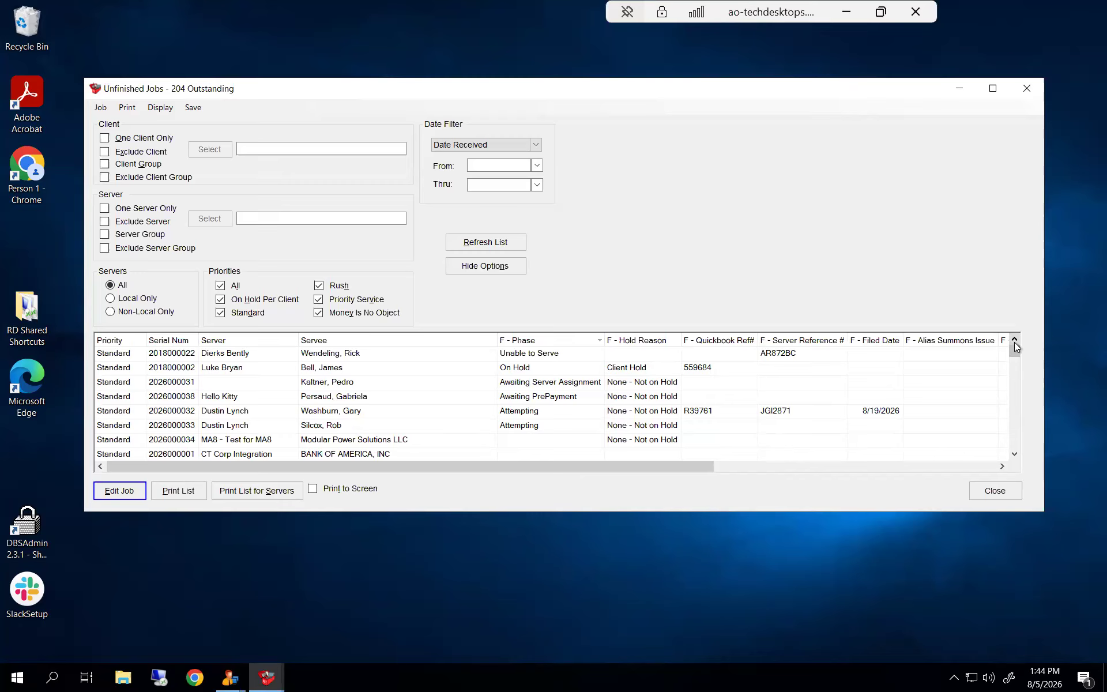
left_click(995, 491)
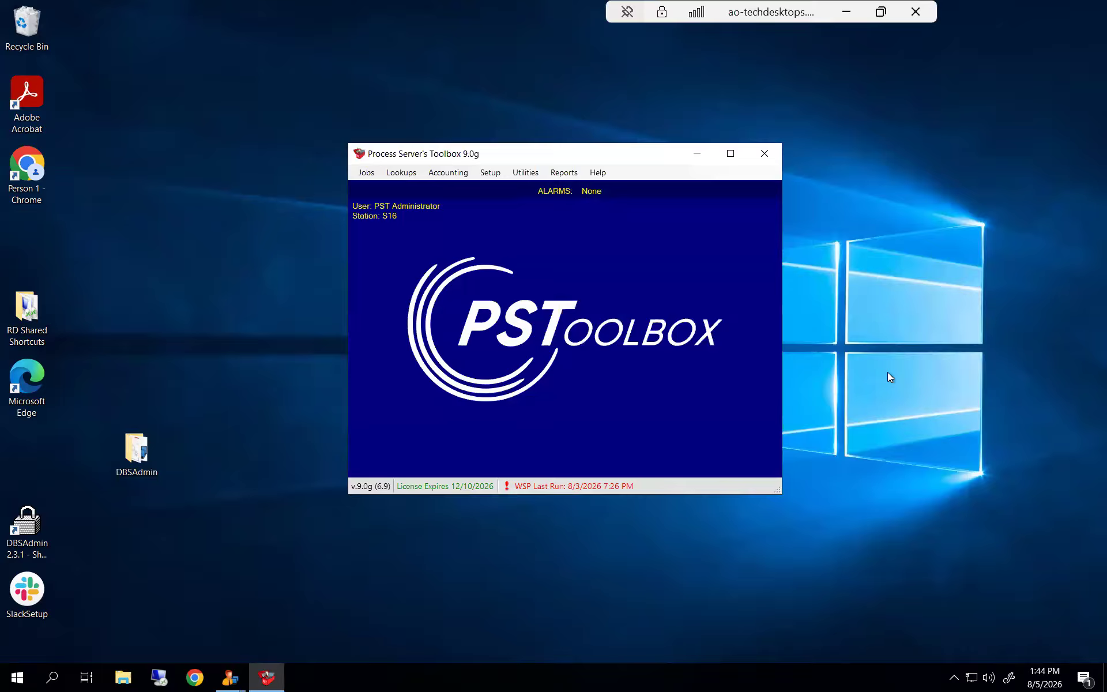